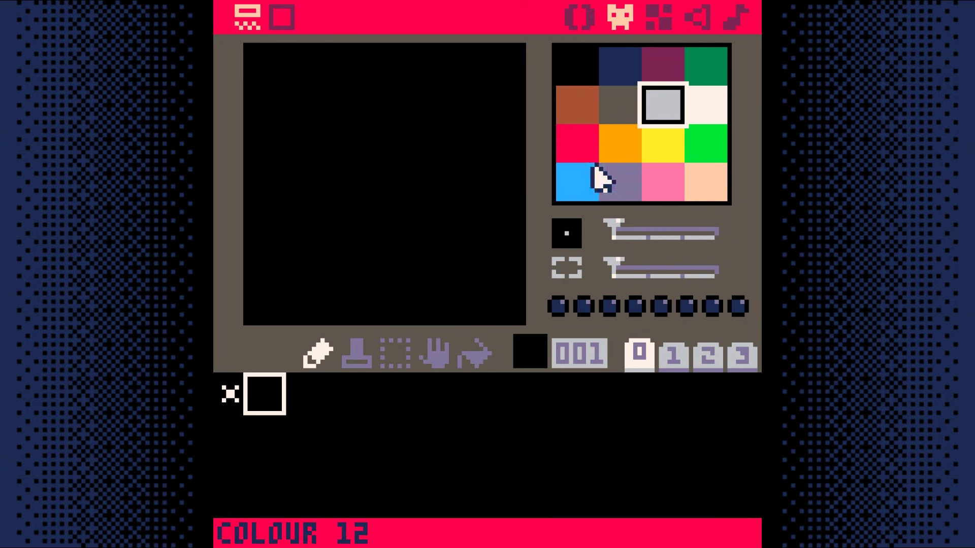
Check the blank map editor and sprite sheet, then switch to empty sound effect 00
click(658, 17)
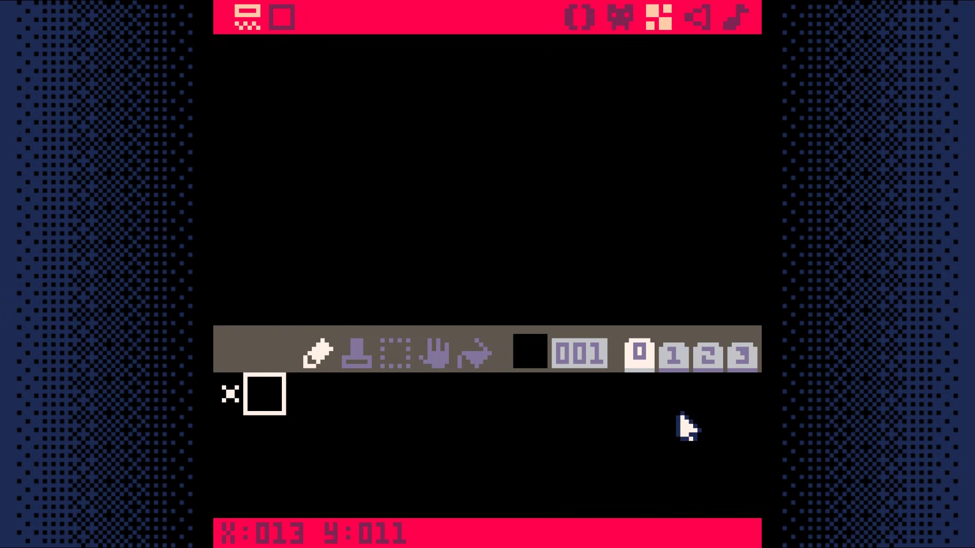
drag(366, 429, 315, 435)
click(260, 397)
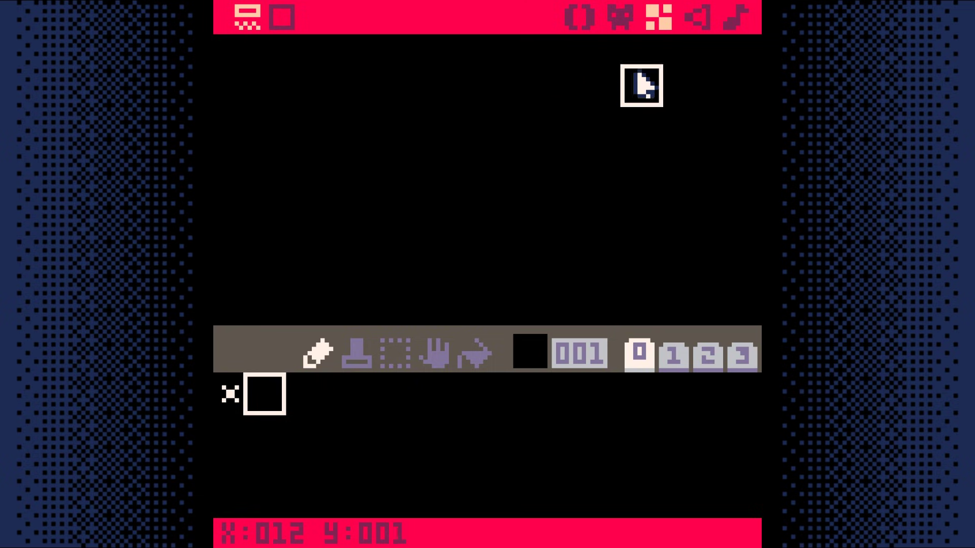
click(696, 18)
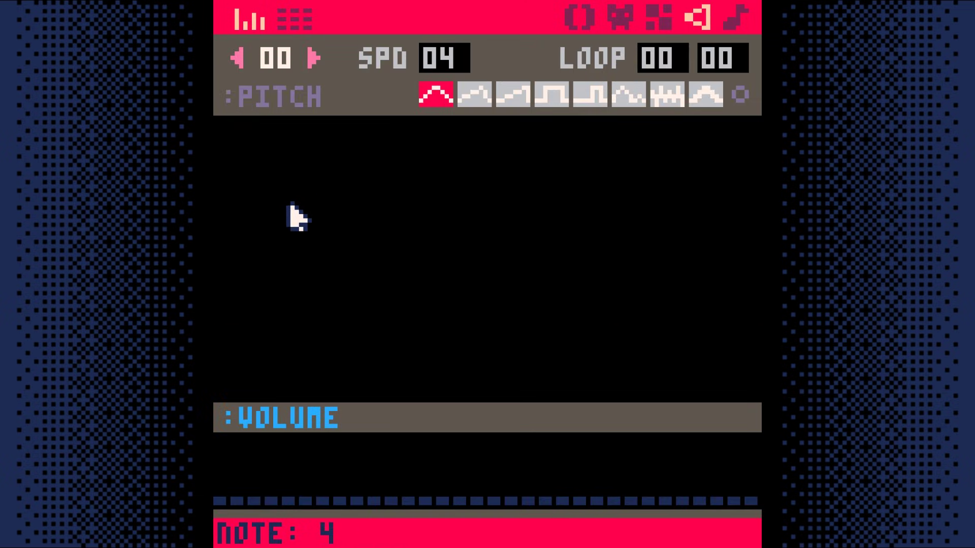
Draw a wavy pitch melody in sound 00 and set every note to phaser
mouse_move(227, 196)
mouse_down()
mouse_move(575, 277)
mouse_move(617, 244)
mouse_up()
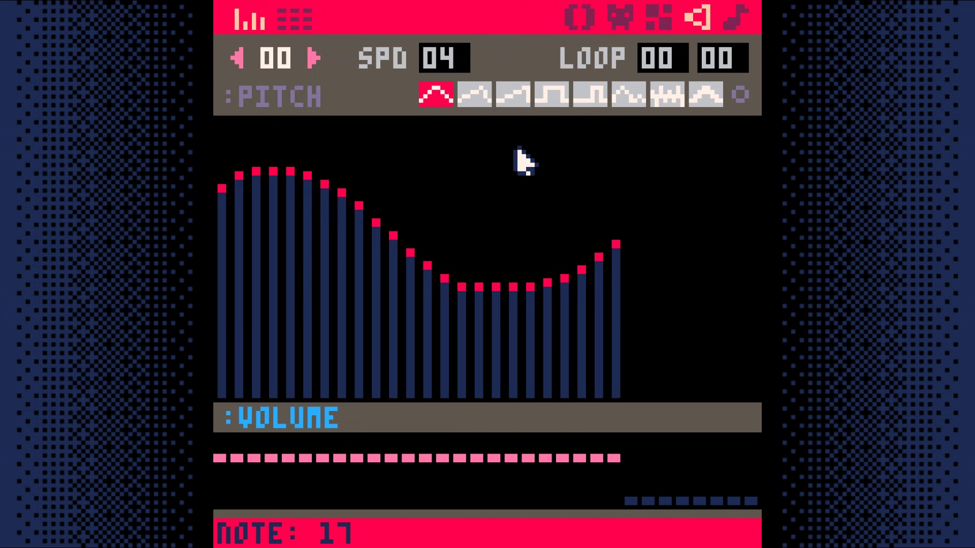
click(474, 96)
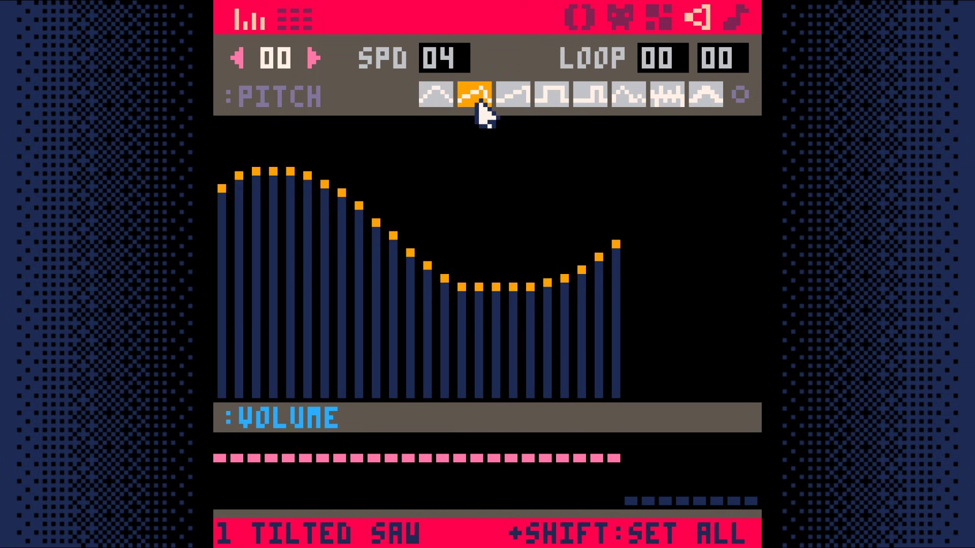
key(space)
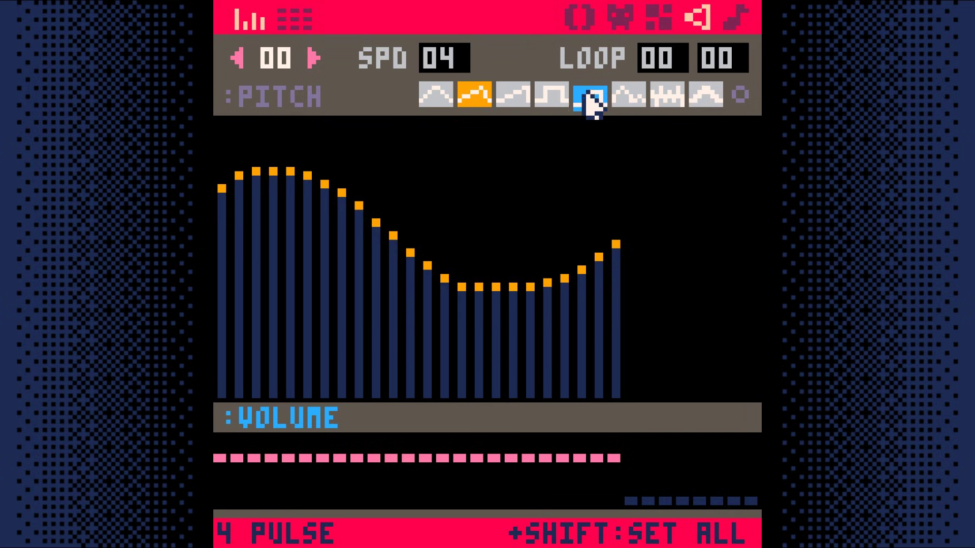
click(591, 95)
key(space)
click(707, 98)
key(space)
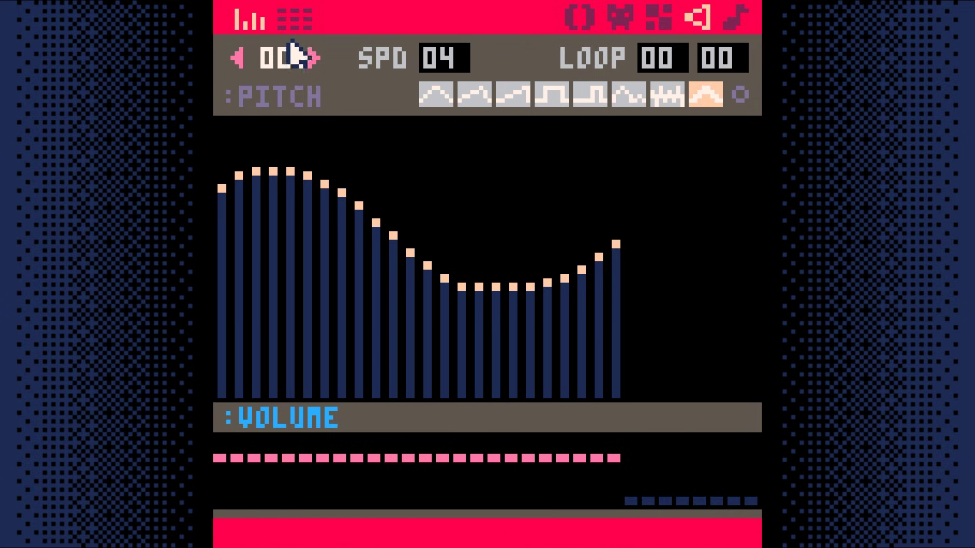
In tracker view, give every note the fade-in effect
click(296, 20)
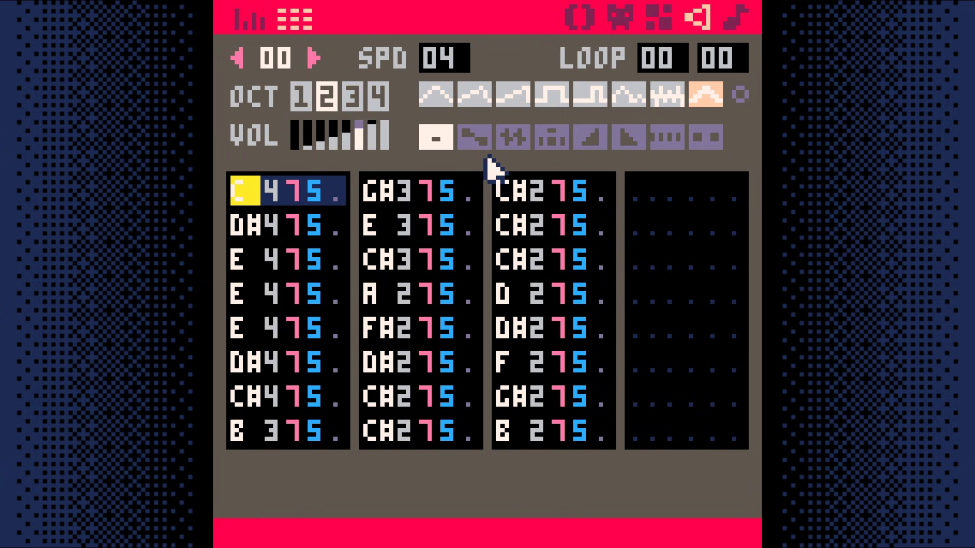
shift+click(514, 137)
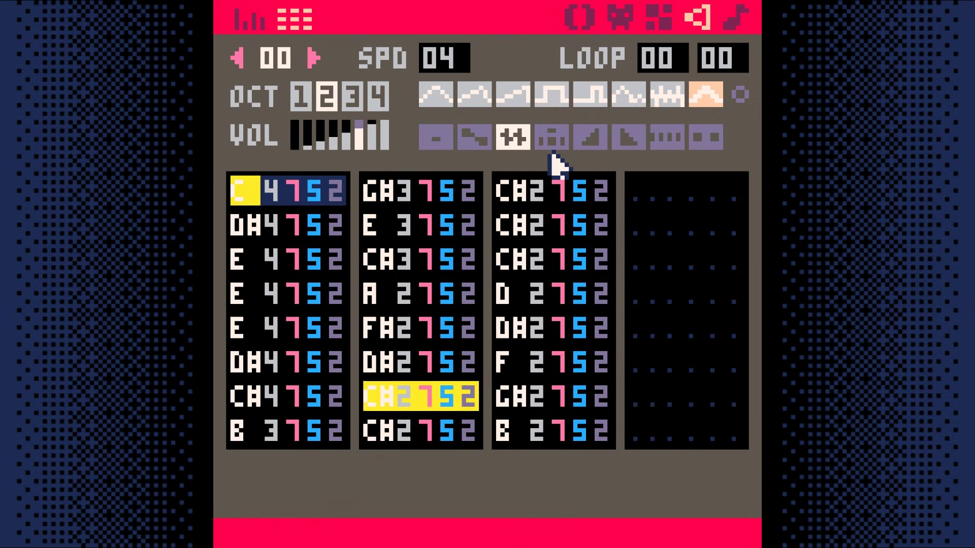
shift+click(591, 137)
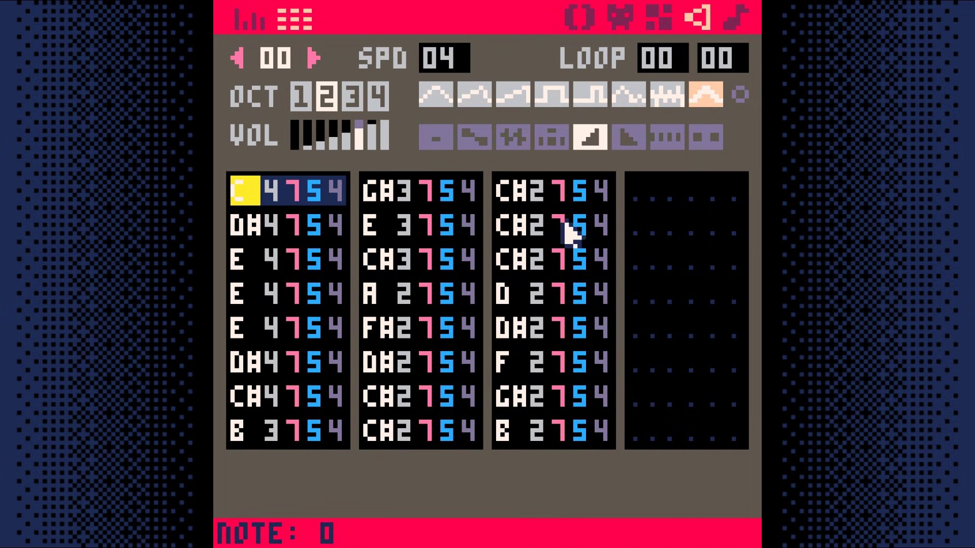
Enable sound 00 on channel 1 of music pattern 00
click(741, 23)
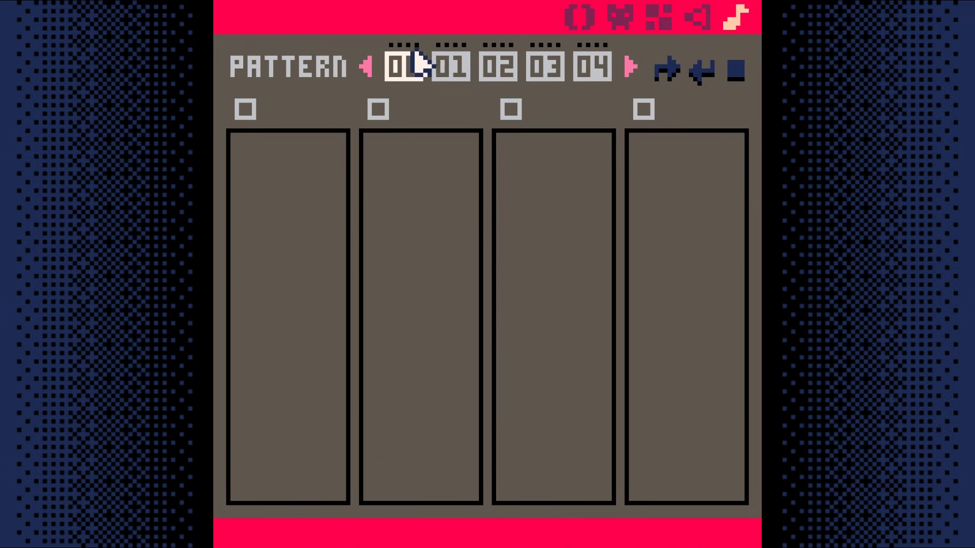
click(245, 110)
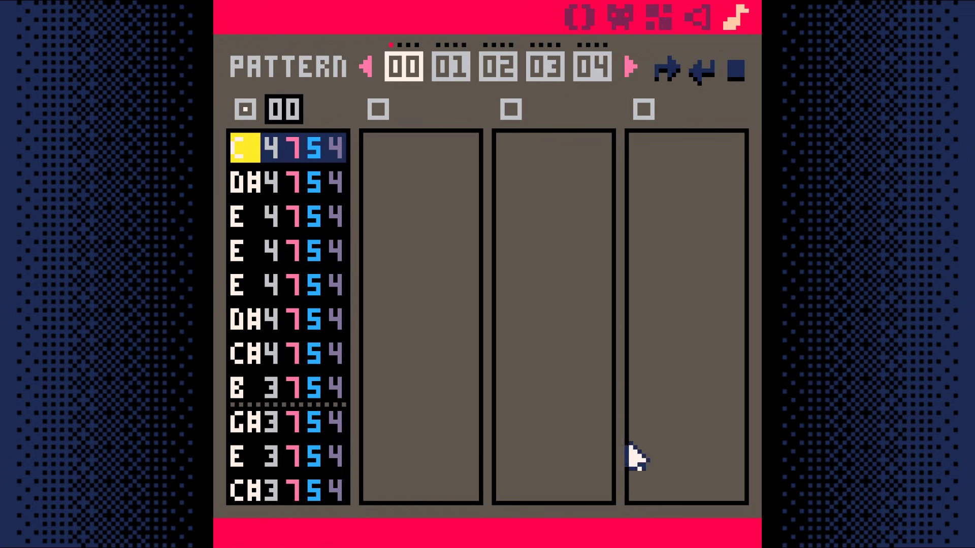
click(580, 19)
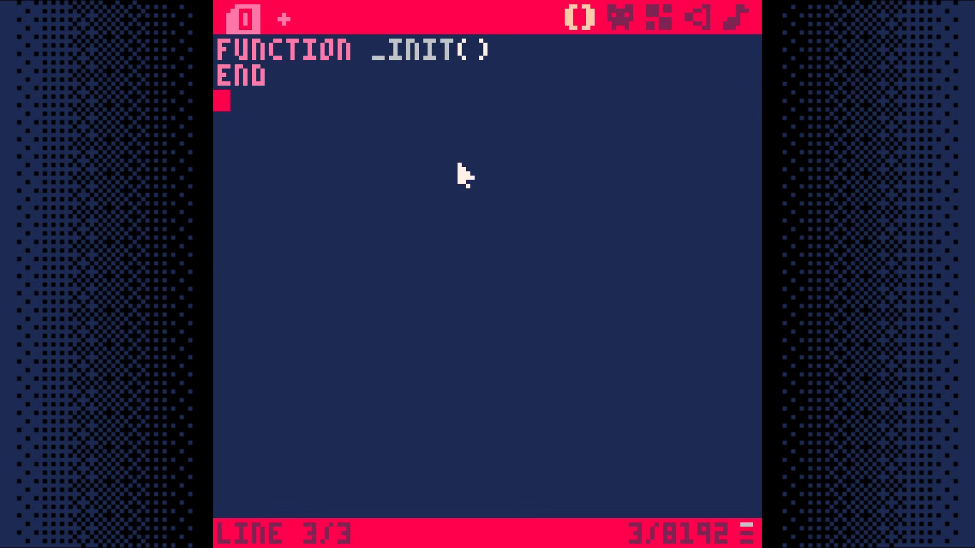
text( function _updat)
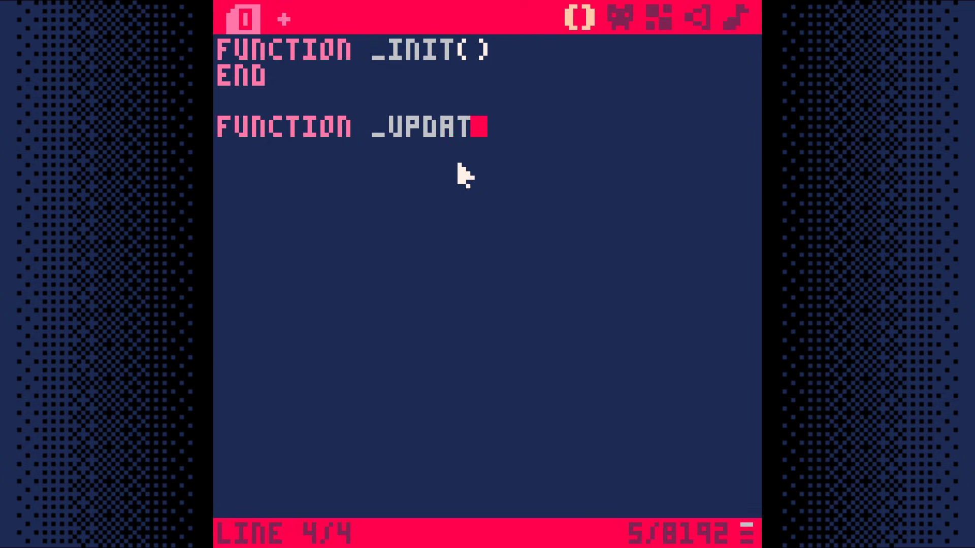
text(e() end  f)
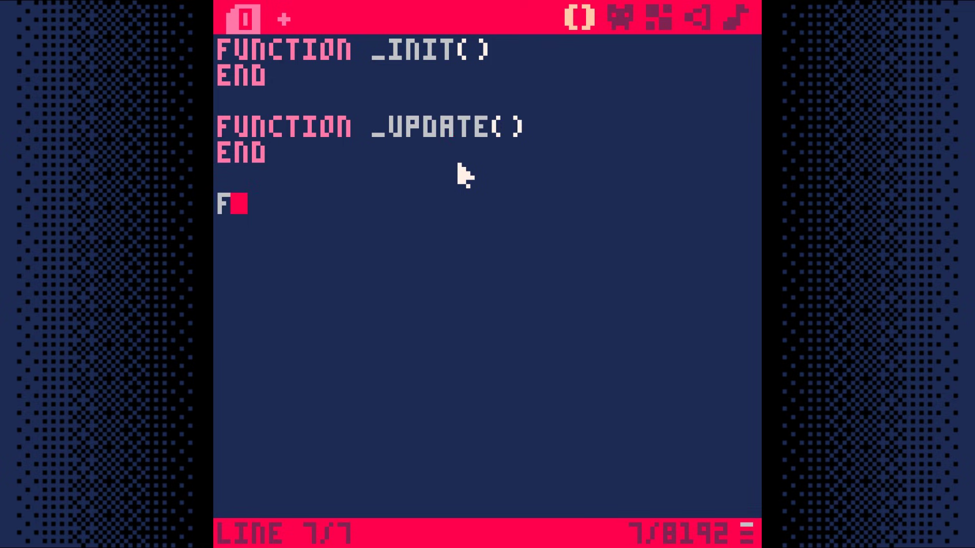
text(unction _draw() )
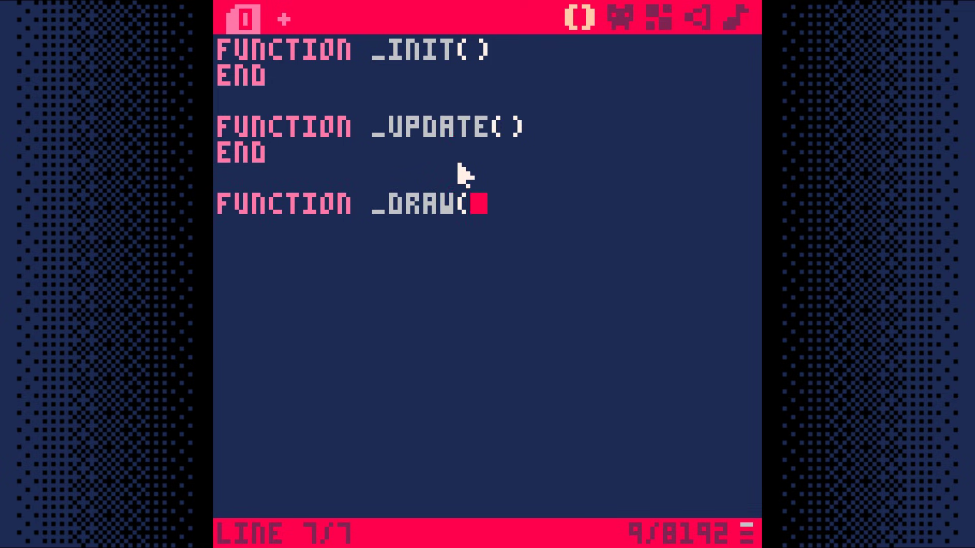
text(end)
Add CLS() and PSET(64,64,12) inside _DRAW, checking the palette for colour 12
key(Home)
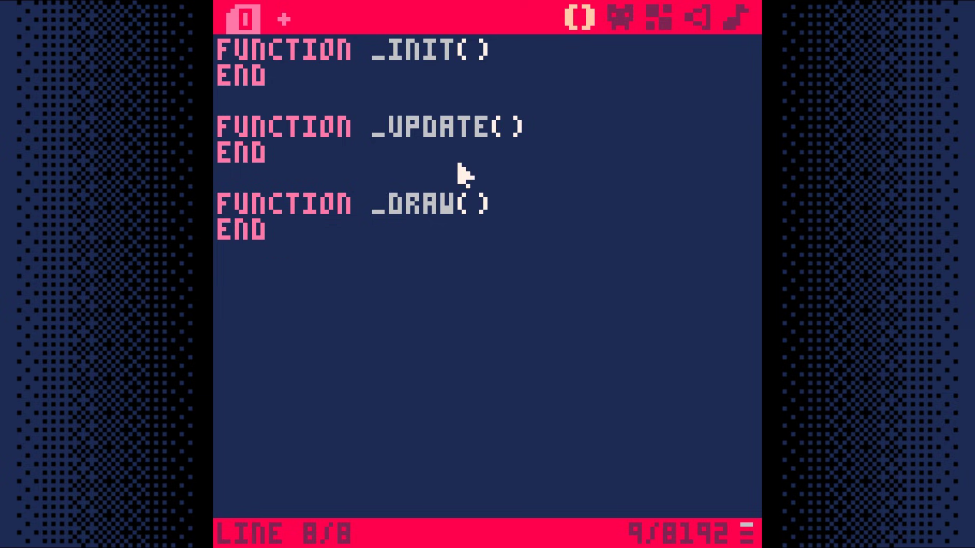
key(Return)
key(Up)
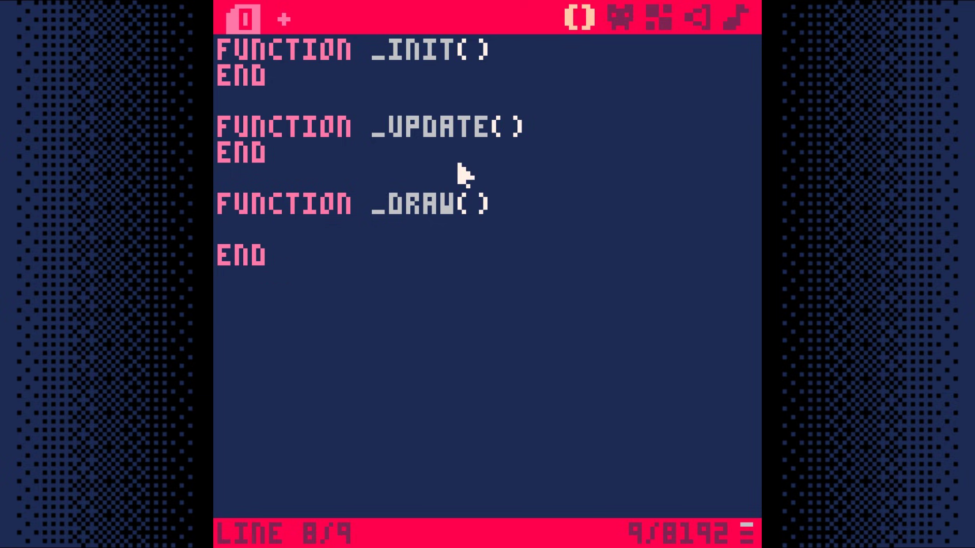
text(cls())
key(Return)
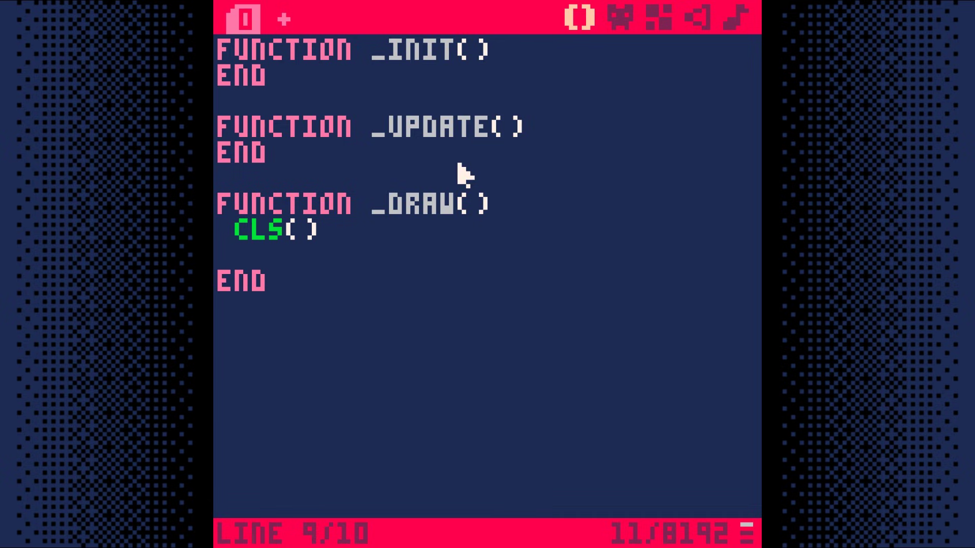
text(pse)
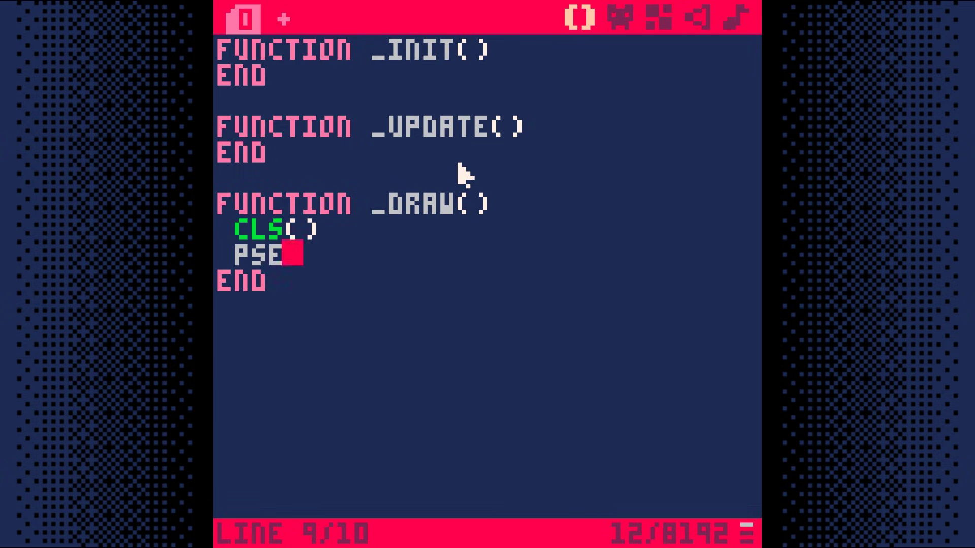
text(t()
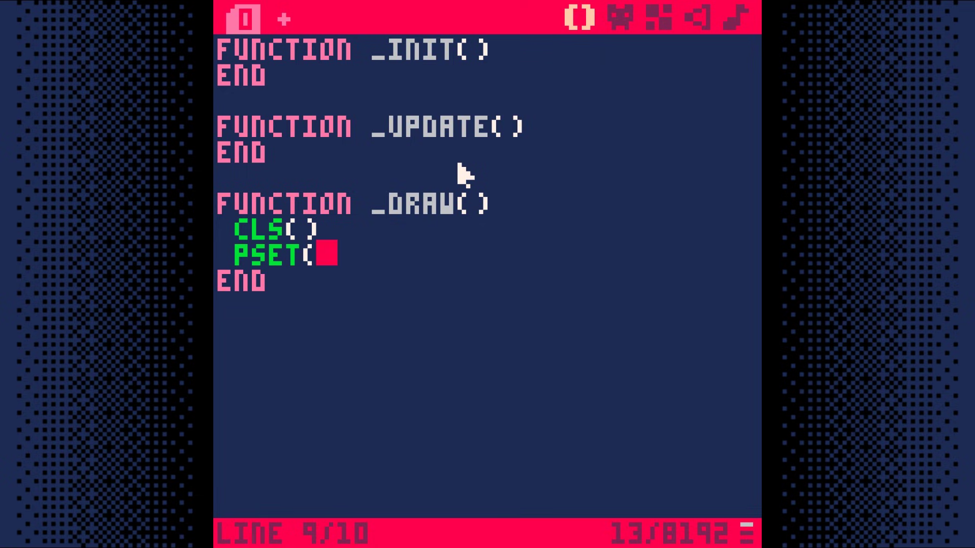
text(64,64,)
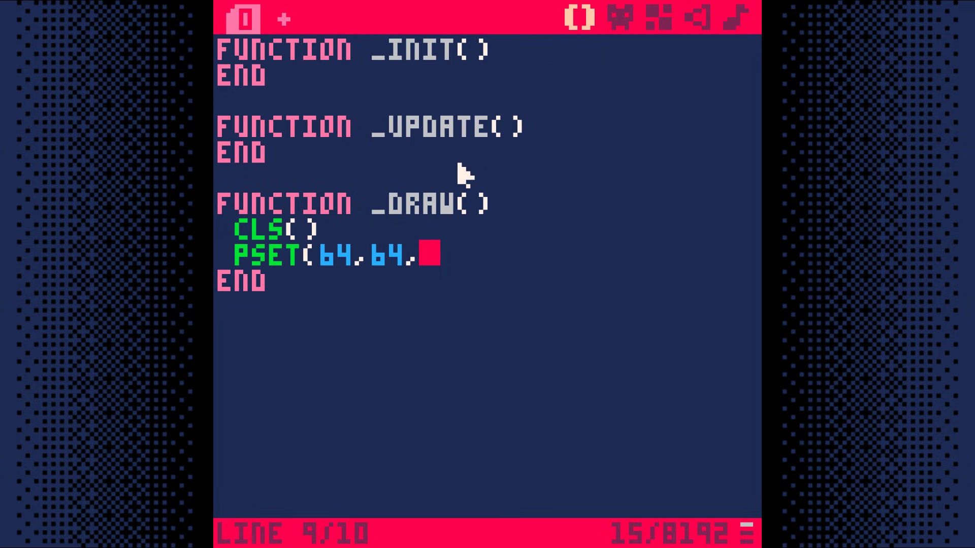
key(alt+Right)
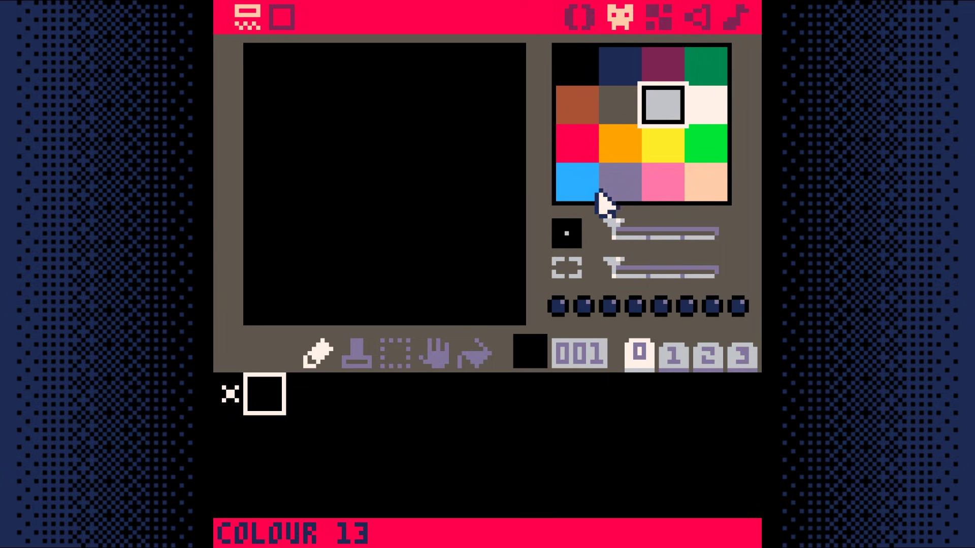
key(alt+Left)
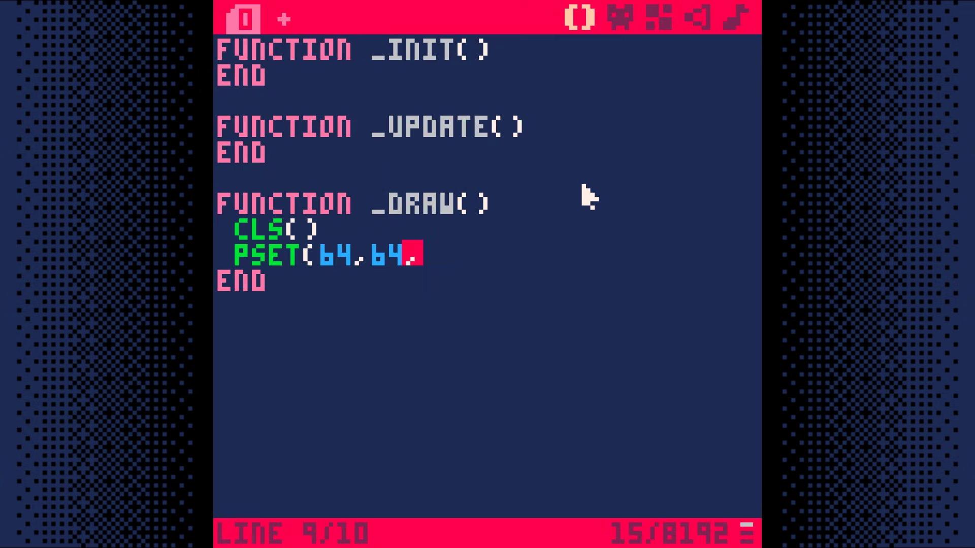
text(12)
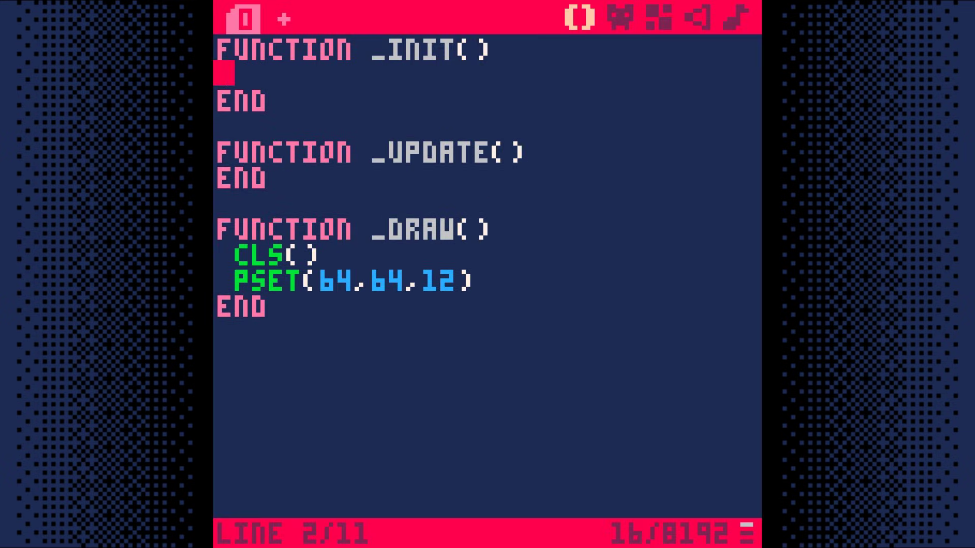
text(x=)
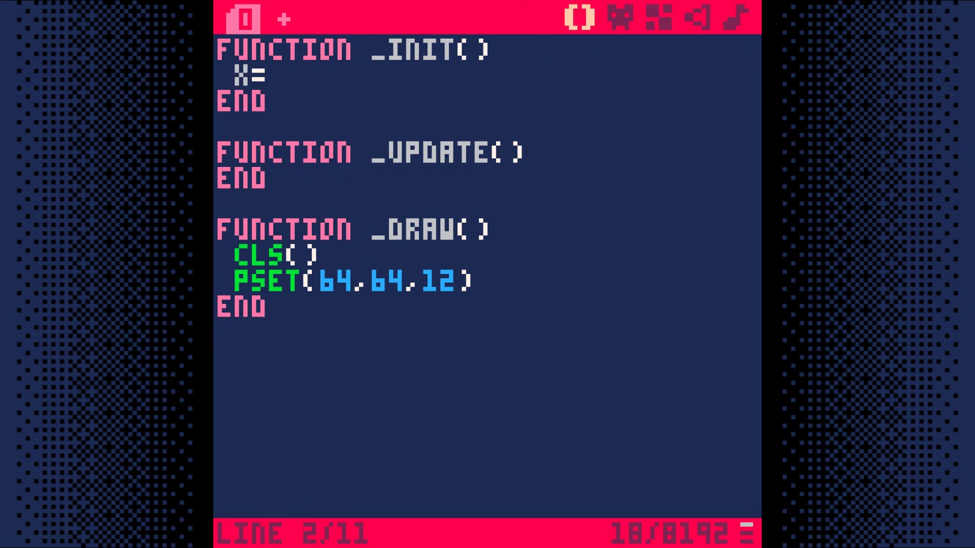
text(64)
Set X=64 and Y=64, and change PSET to draw at X,Y
key(Return)
text(y=6)
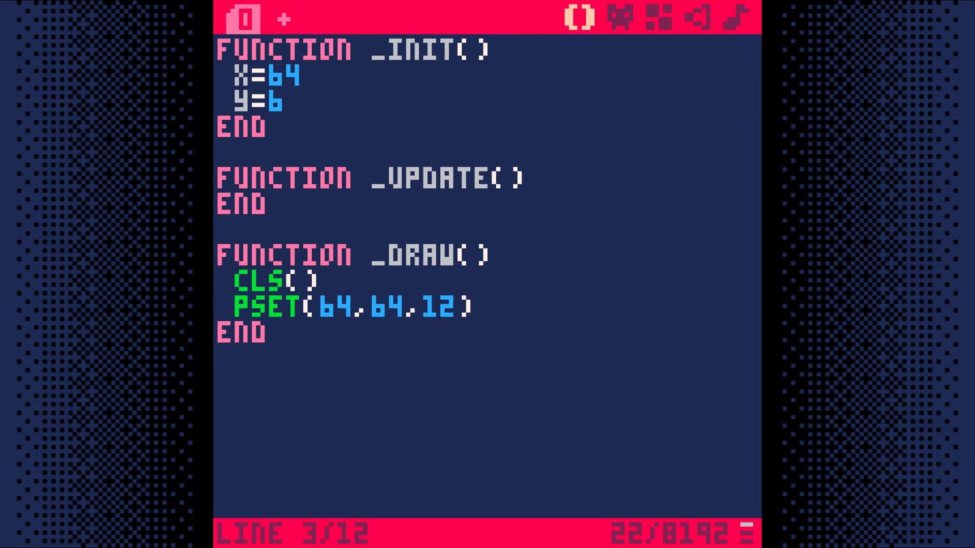
text(4)
click(273, 332)
key(BackSpace)
key(BackSpace)
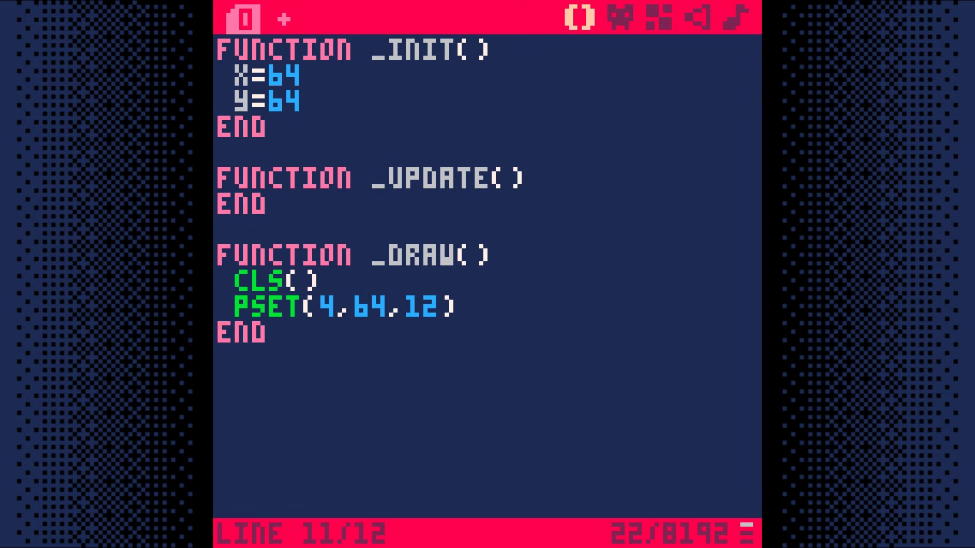
text(x)
key(Right)
key(Right)
key(Right)
key(BackSpace)
key(BackSpace)
text(y)
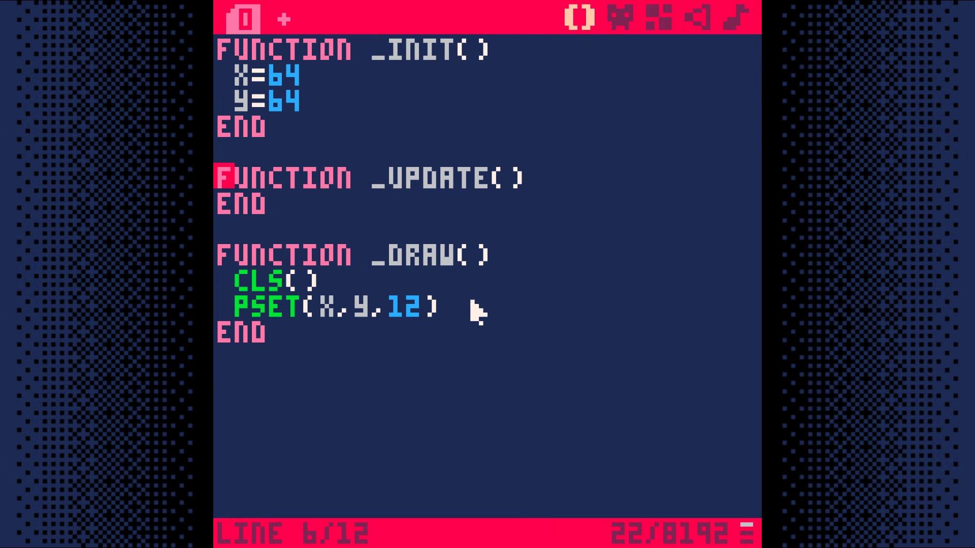
Add left and right button checks in _update that decrease and increase X
key(Return)
text(if )
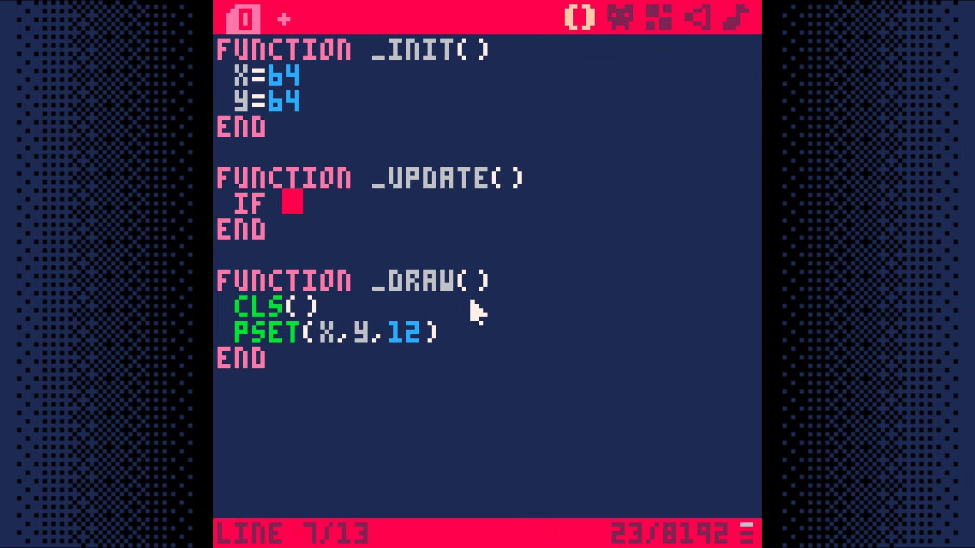
text((btn()
key(shift+l)
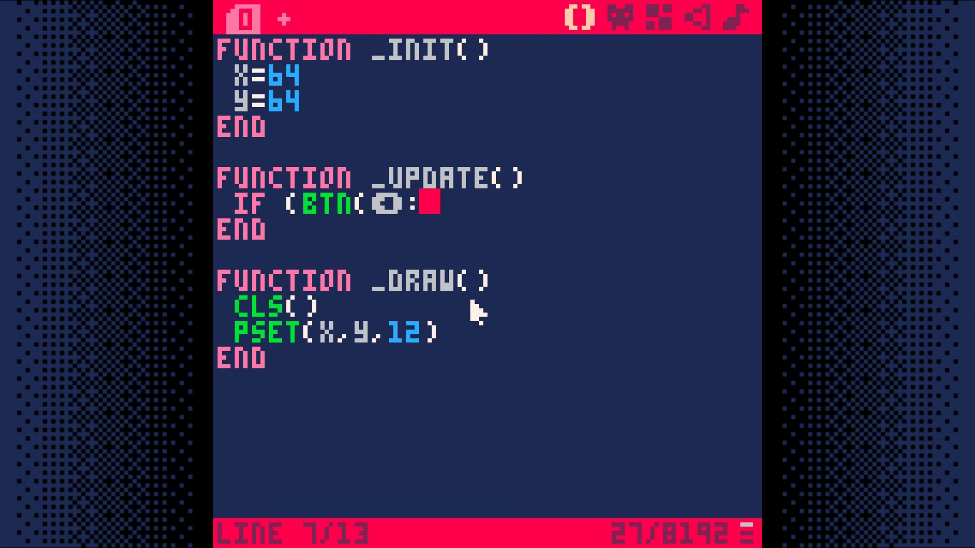
key(BackSpace)
text())
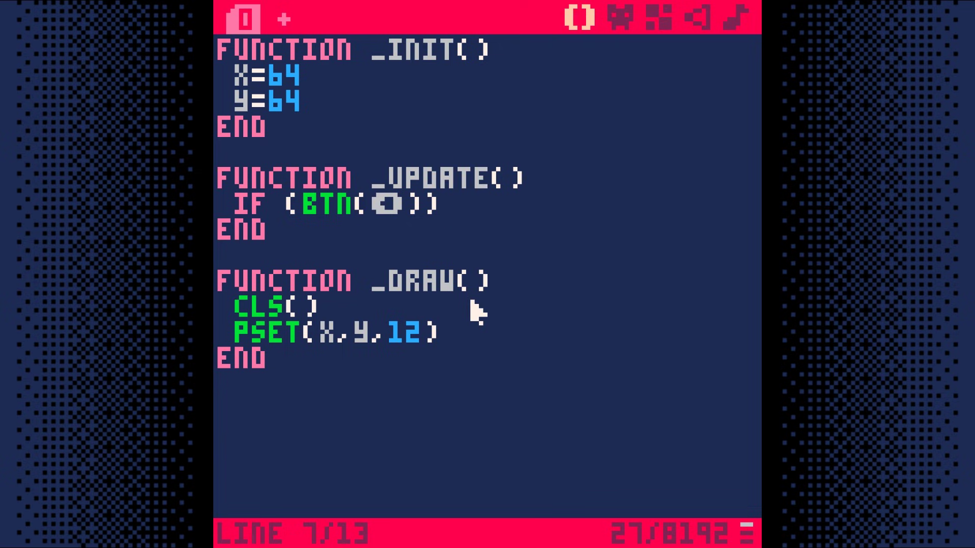
text( x-=1)
key(ctrl+d)
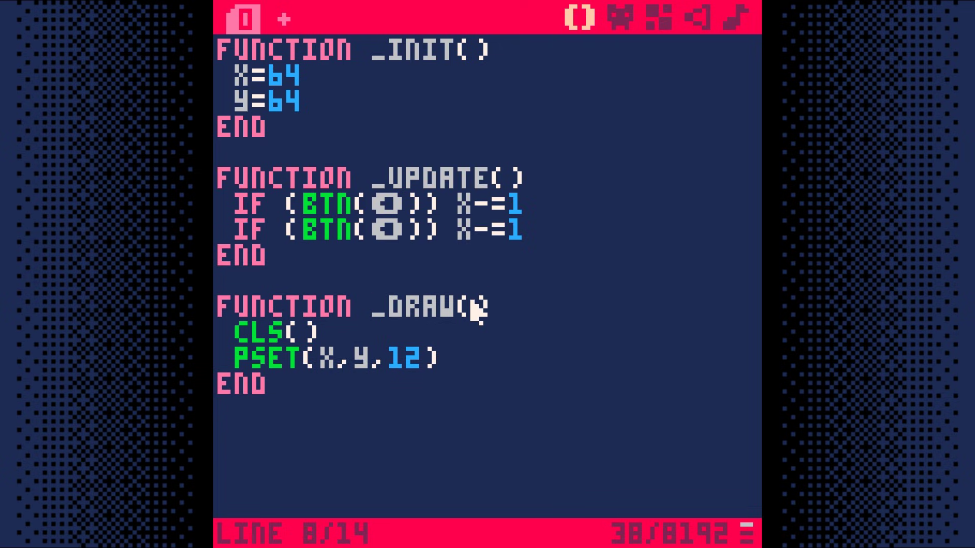
key(BackSpace)
key(shift+r)
key(BackSpace)
text(+)
Add up and down button checks that decrease and increase Y
key(ctrl+d)
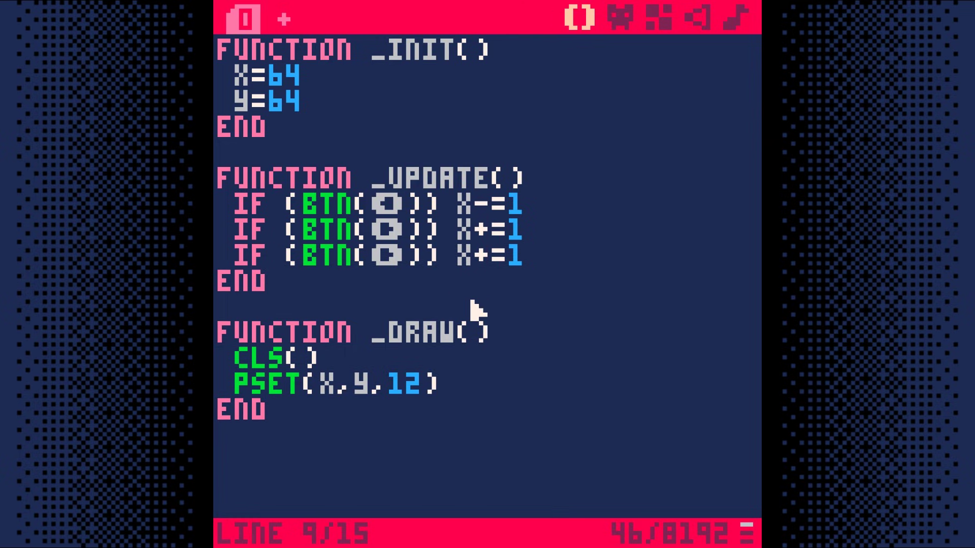
key(BackSpace)
key(shift+u)
key(BackSpace)
text(Y)
key(Delete)
text(-)
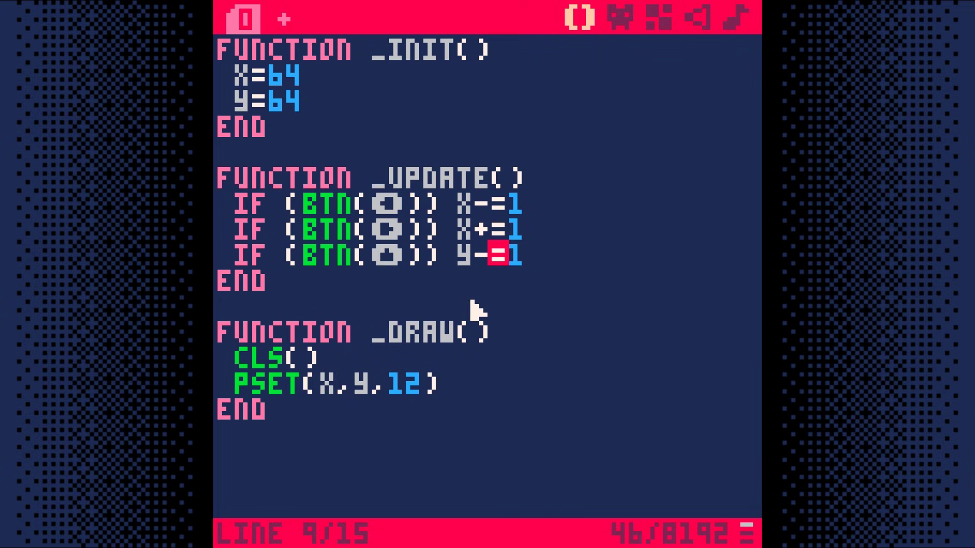
key(ctrl+d)
key(Left)
key(Left)
key(BackSpace)
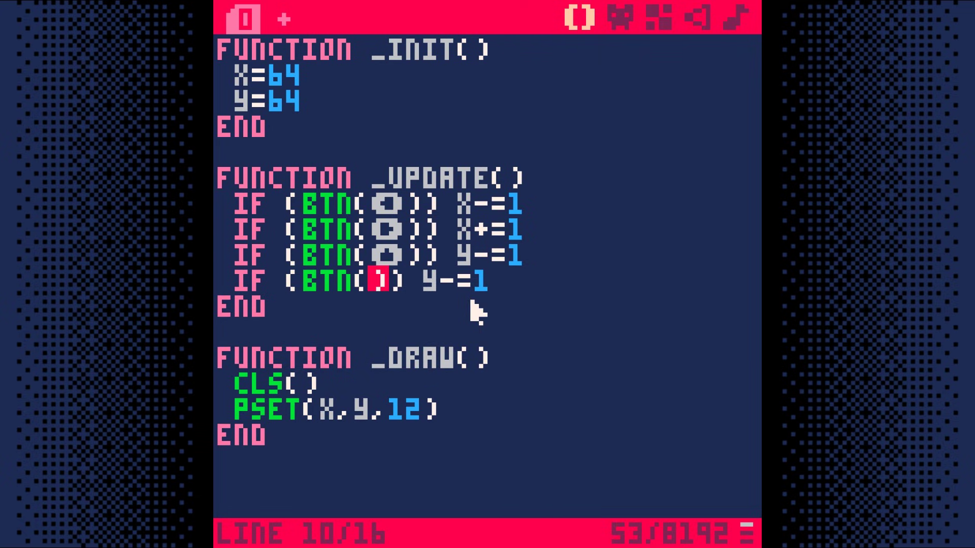
key(shift+d)
key(End)
key(BackSpace)
text(+)
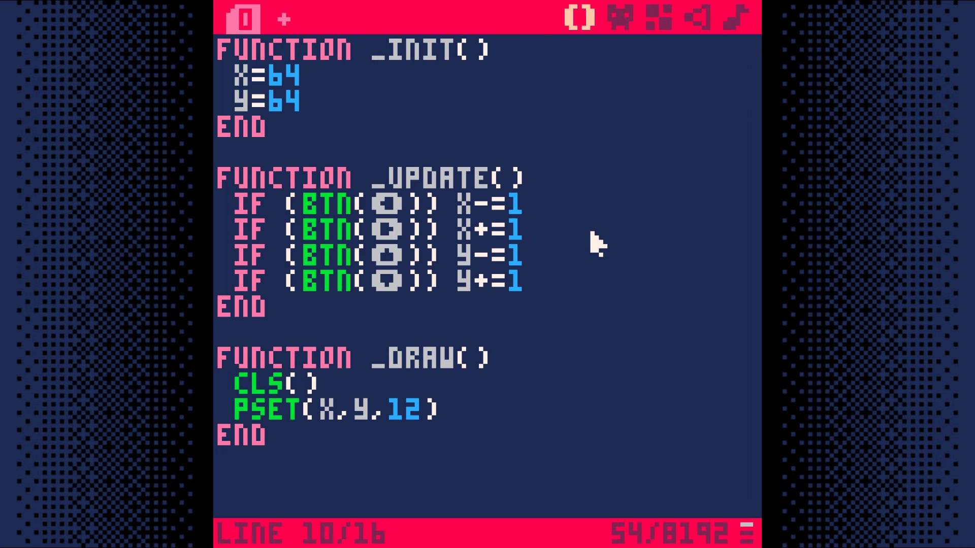
Draw a yellow face with dark blue eyes and mouth in sprite 001
click(620, 16)
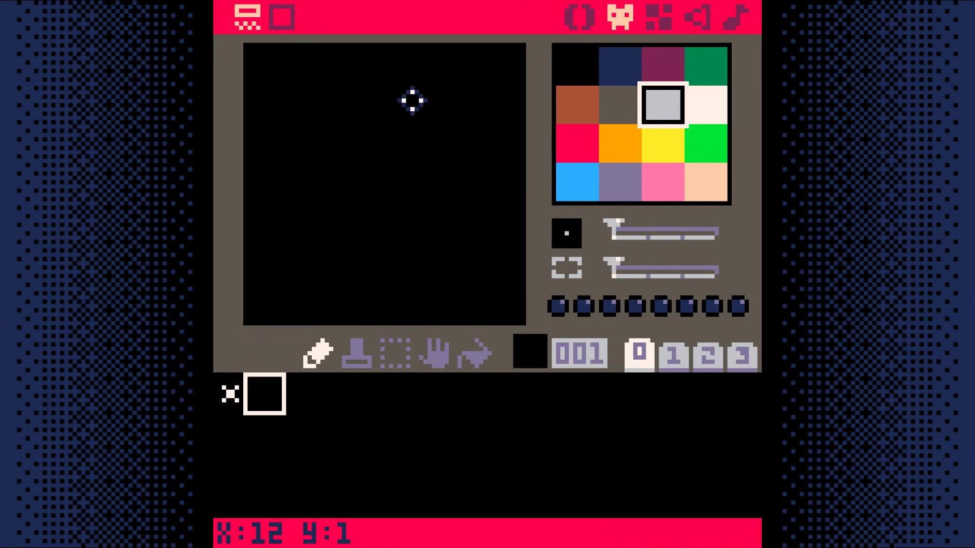
click(663, 145)
mouse_move(469, 62)
mouse_down()
mouse_move(299, 99)
mouse_move(471, 270)
mouse_move(471, 98)
mouse_up()
click(356, 352)
click(382, 183)
click(620, 67)
drag(333, 133, 401, 133)
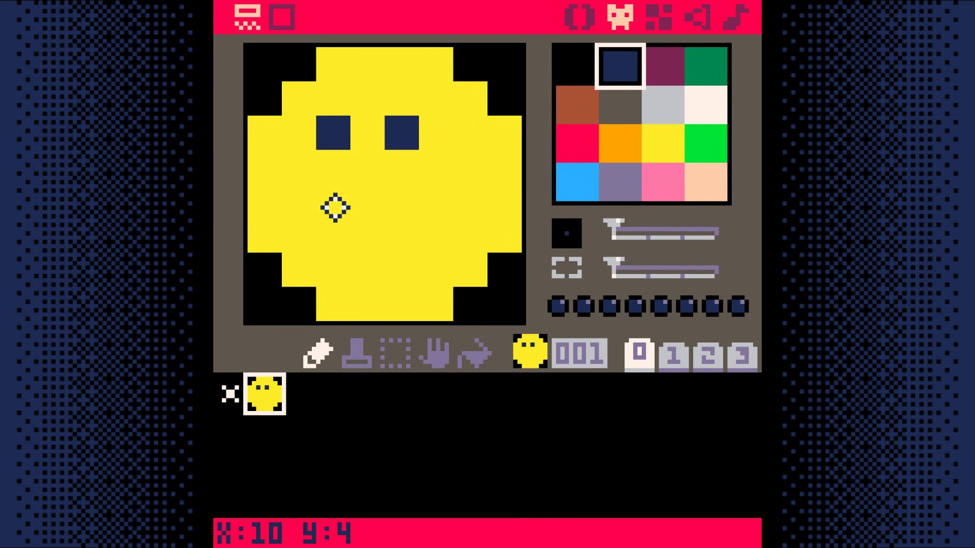
drag(333, 202, 400, 236)
Shade the face's left and bottom edges orange and add white top-right highlights
click(620, 145)
mouse_move(381, 64)
mouse_down()
mouse_move(267, 153)
mouse_move(366, 305)
mouse_up()
click(706, 106)
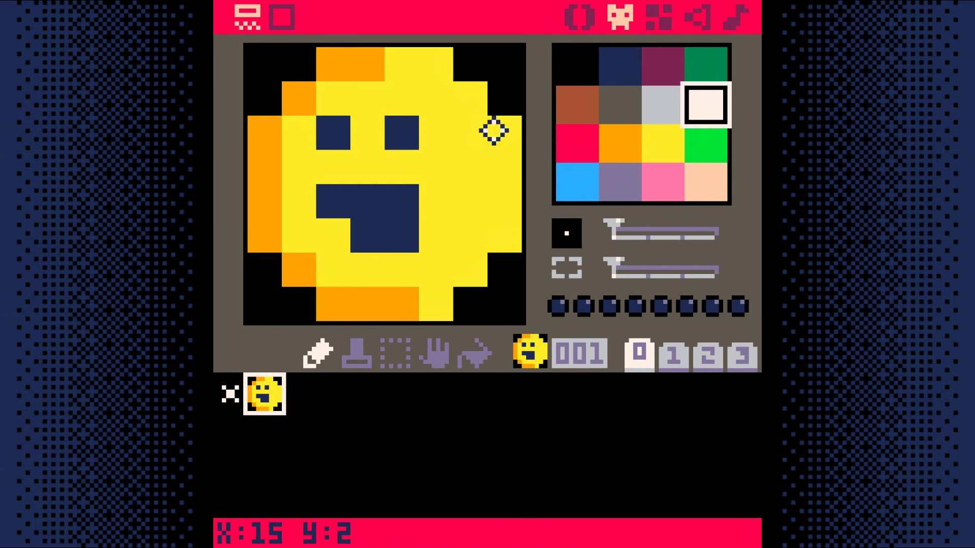
drag(503, 134, 429, 68)
click(429, 67)
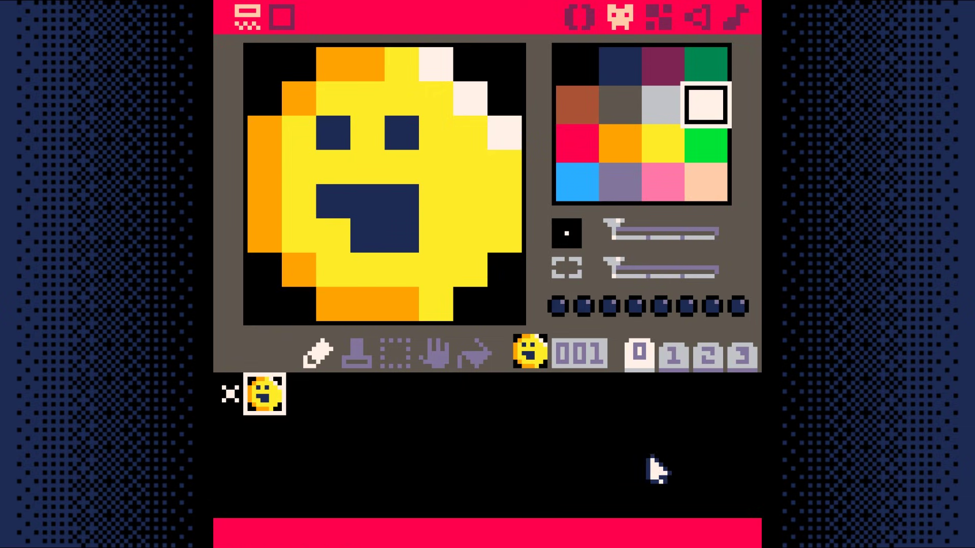
drag(301, 392, 642, 467)
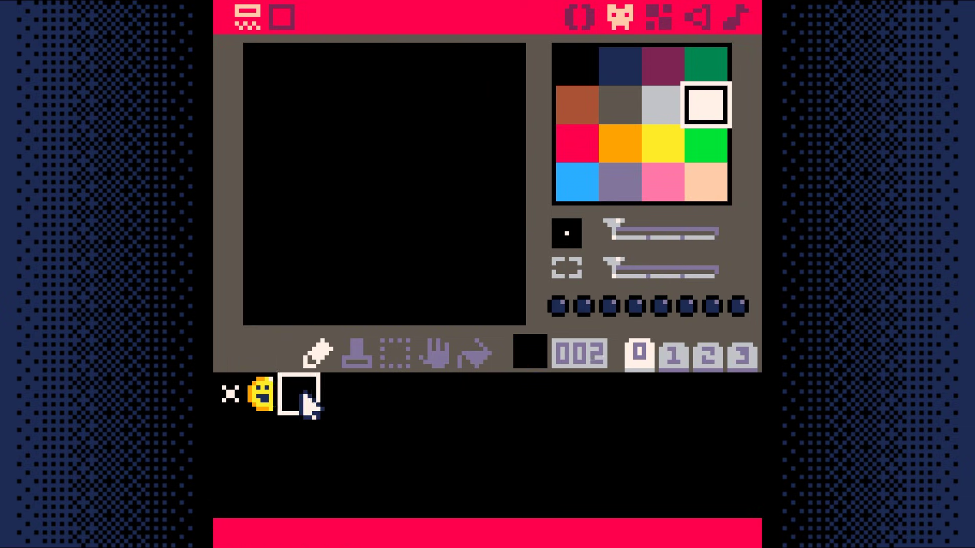
click(265, 394)
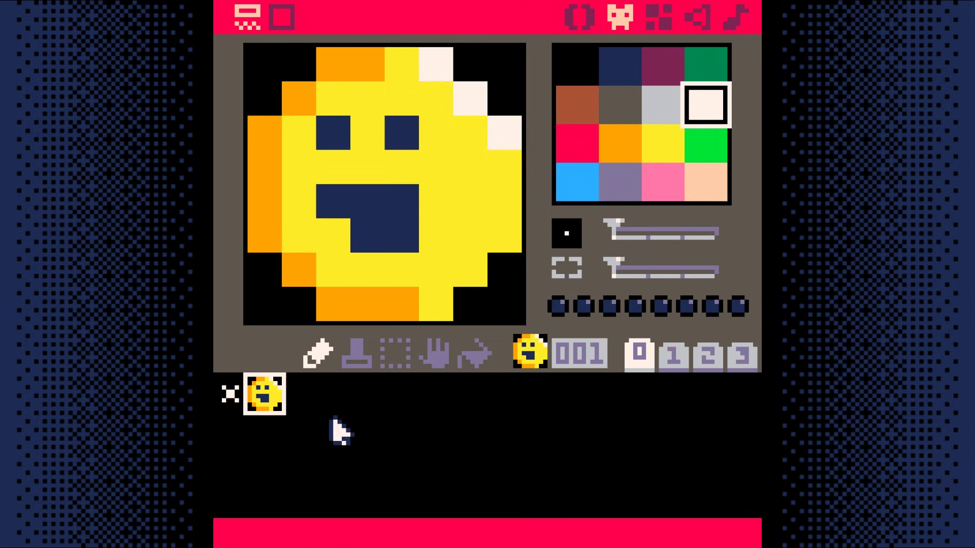
Select PSET(X,Y,12) in _draw to replace it with SPR(1,X,Y)
click(580, 18)
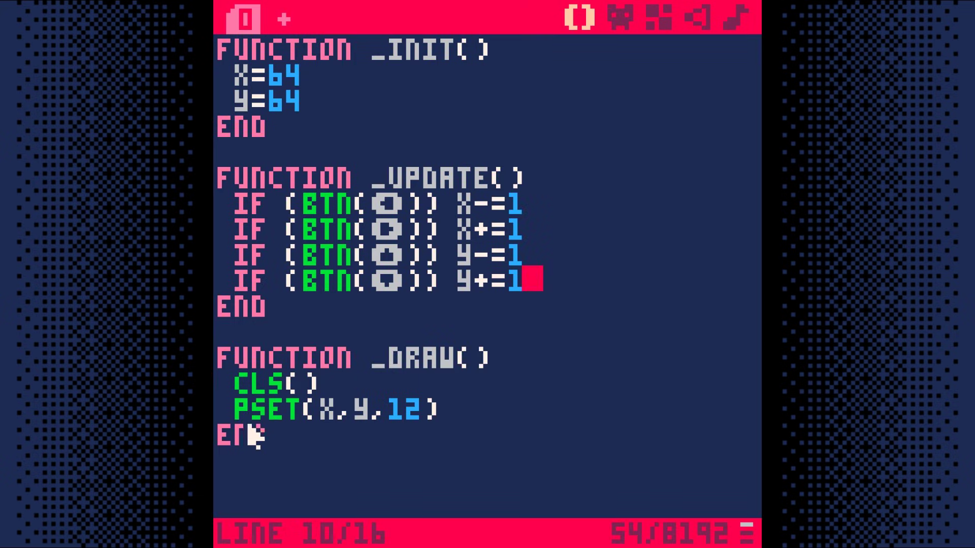
drag(235, 411, 464, 416)
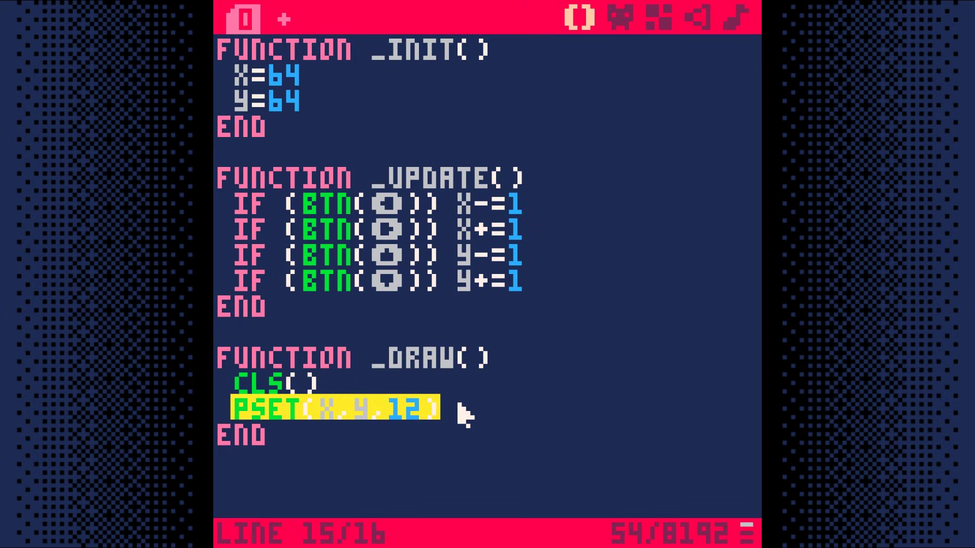
text(SPR(1,X)
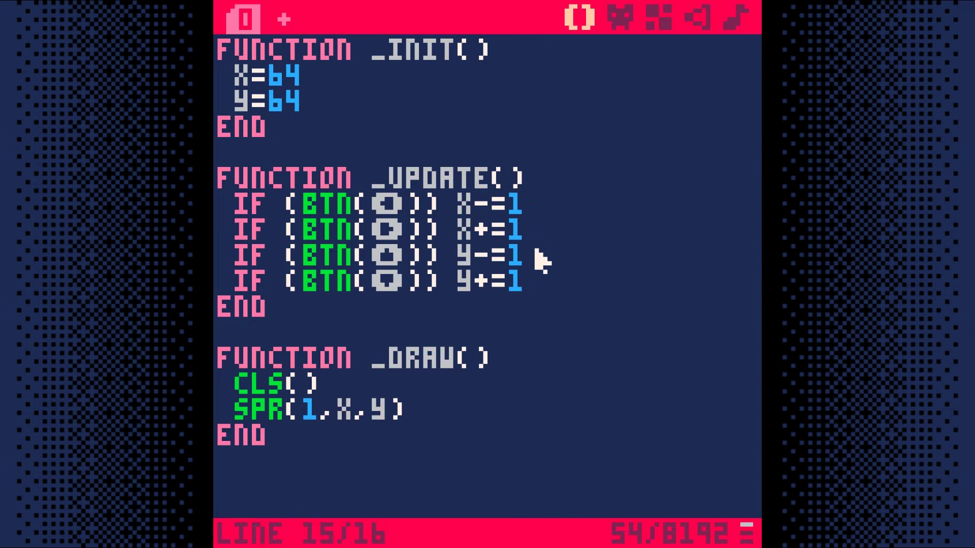
Draw a seven-note blip with fading volume in sound 00 and preview it
click(698, 18)
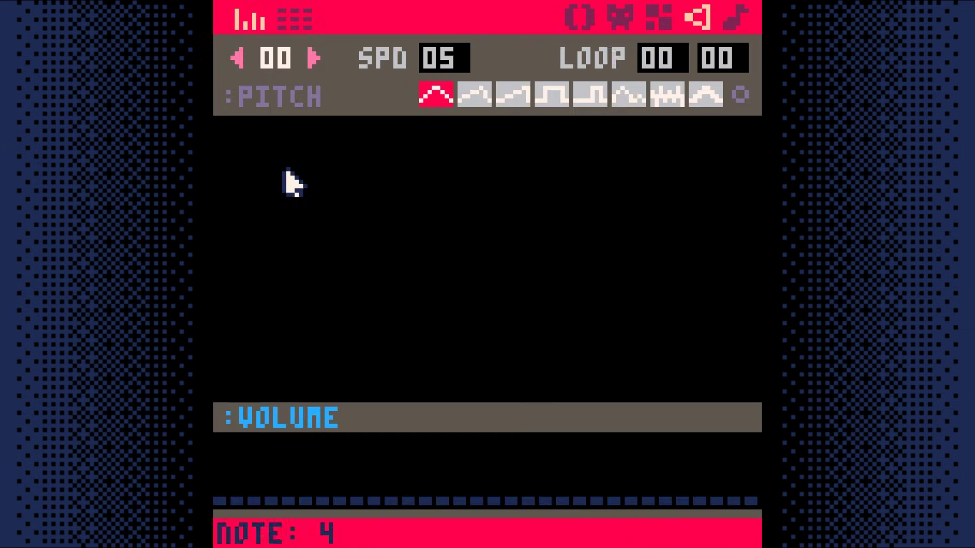
click(223, 221)
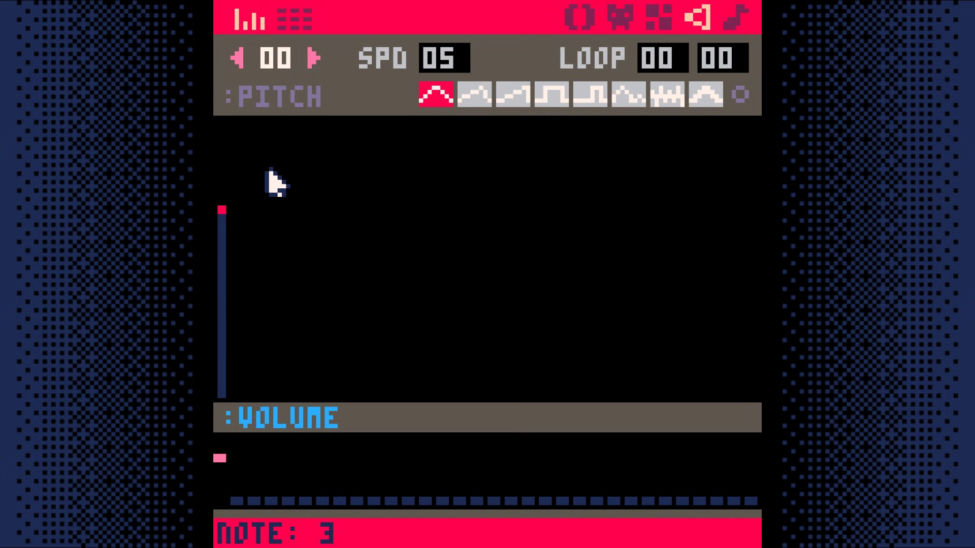
drag(260, 169, 343, 177)
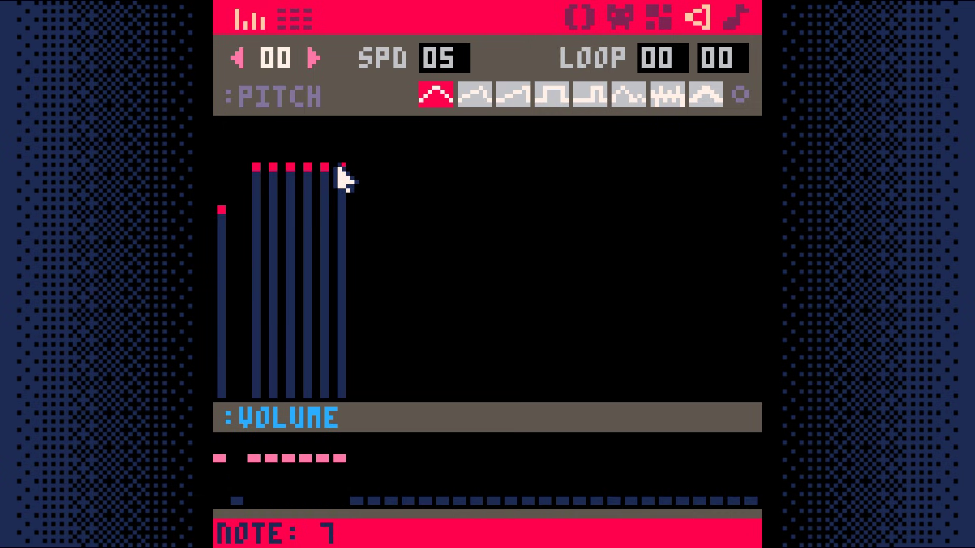
drag(255, 465, 345, 494)
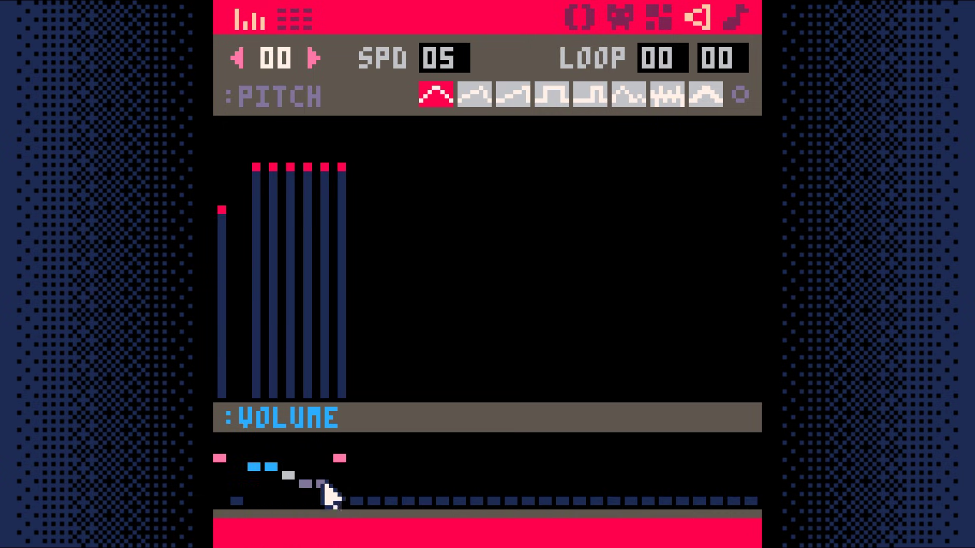
key(space)
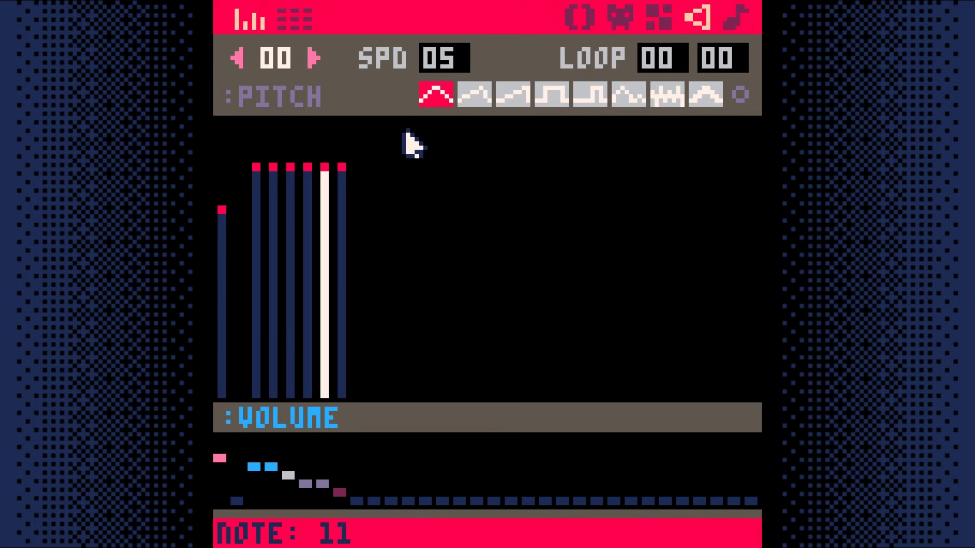
click(512, 95)
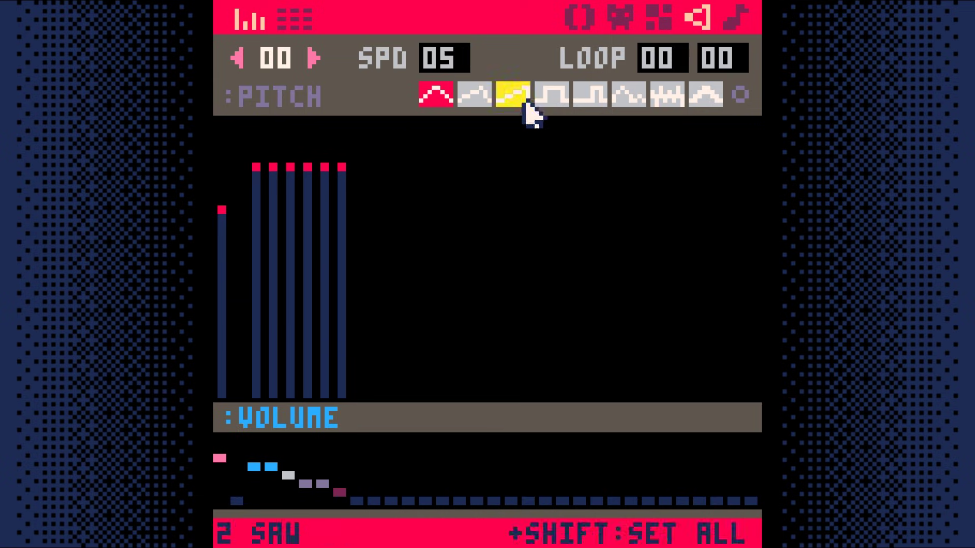
click(581, 19)
Below the Y+=1 line, start a new line IF (BTNP(❎)) SFX(0)
click(533, 284)
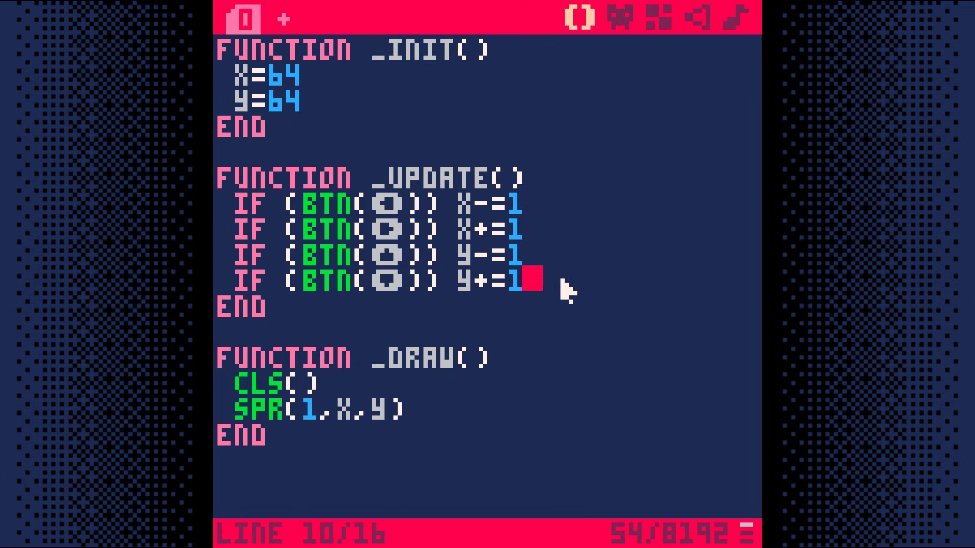
key(Return)
key(Return)
key(Up)
key(Down)
text(if)
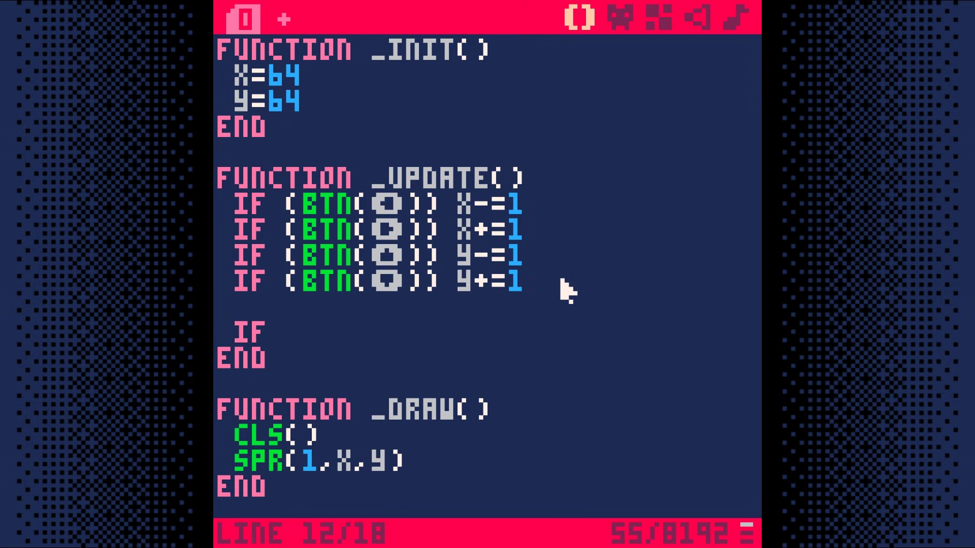
text( (btnp()
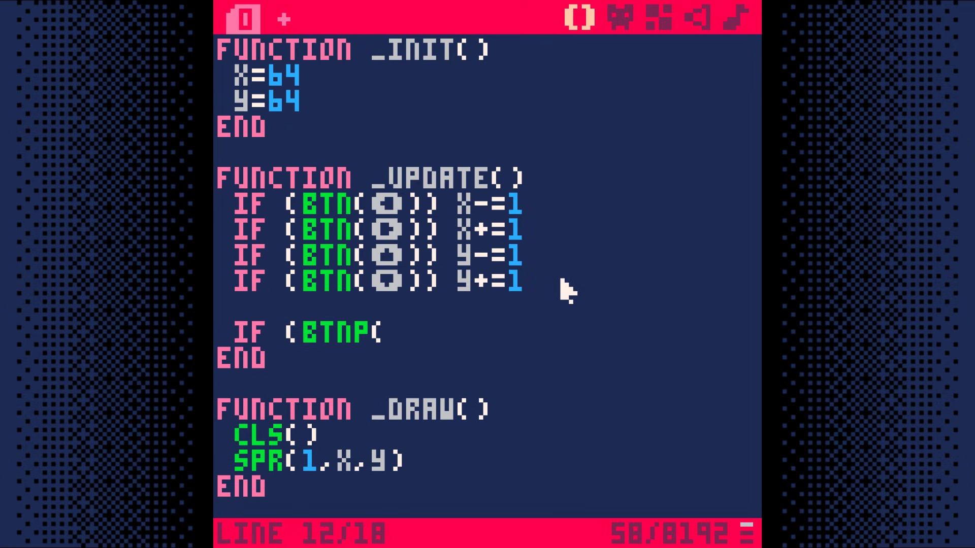
key(shift+x)
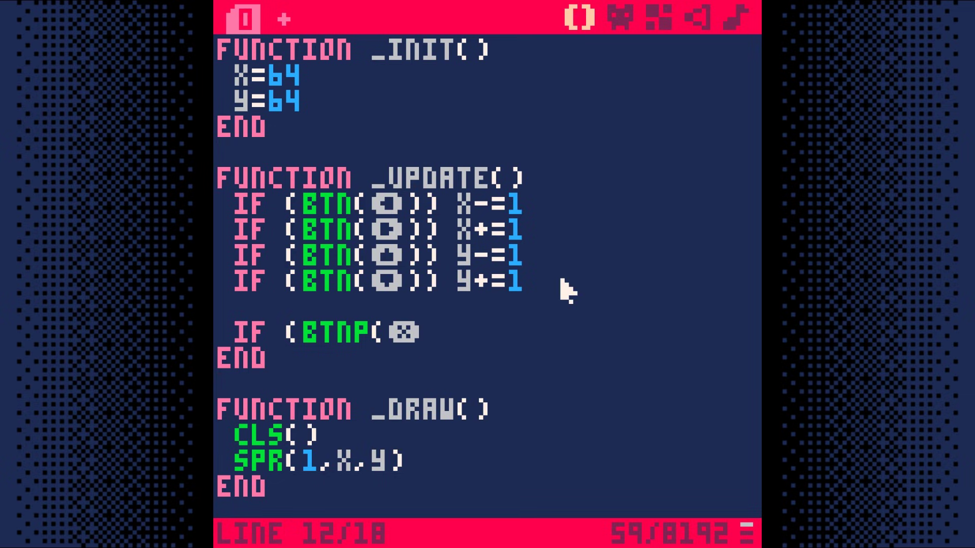
text()) SFX()
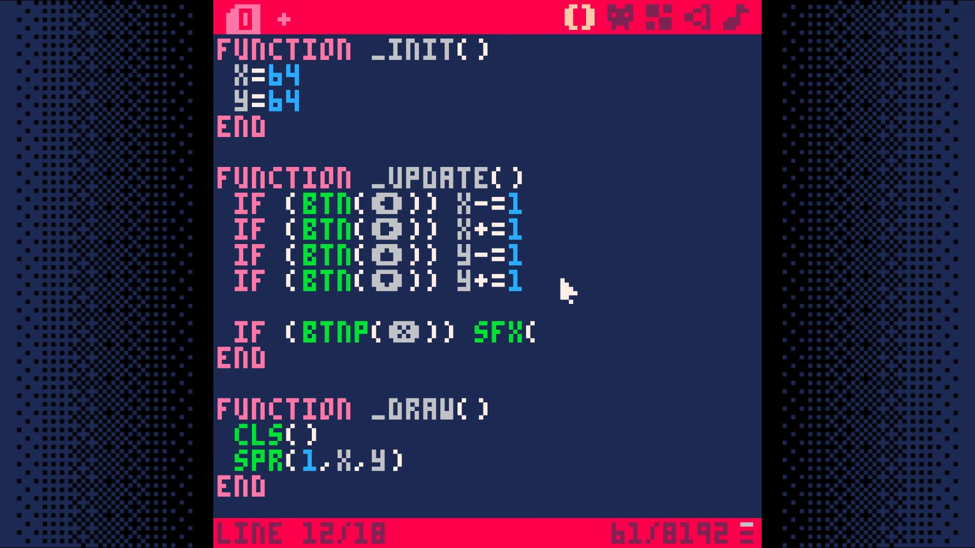
text(0))
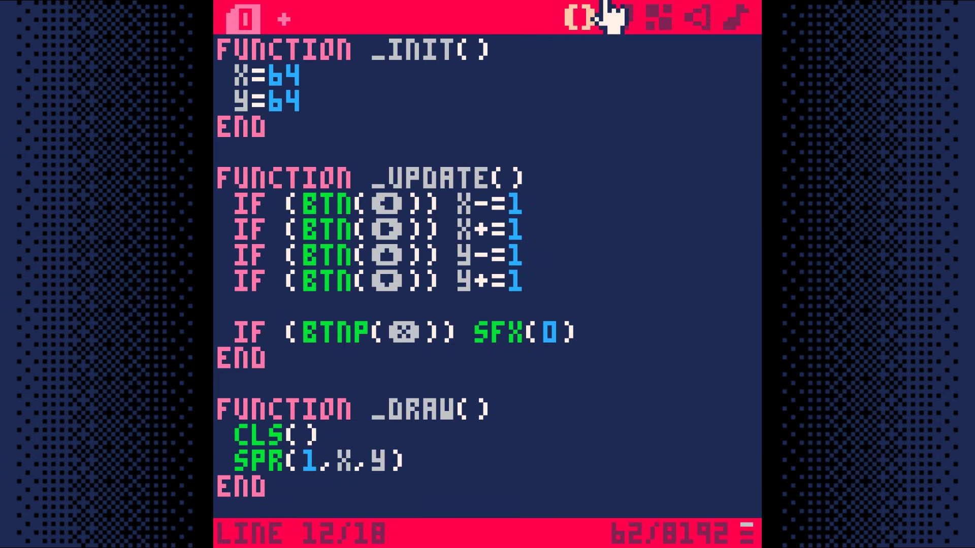
Open the sprite editor on empty slot 002 to draw new tiles
click(619, 16)
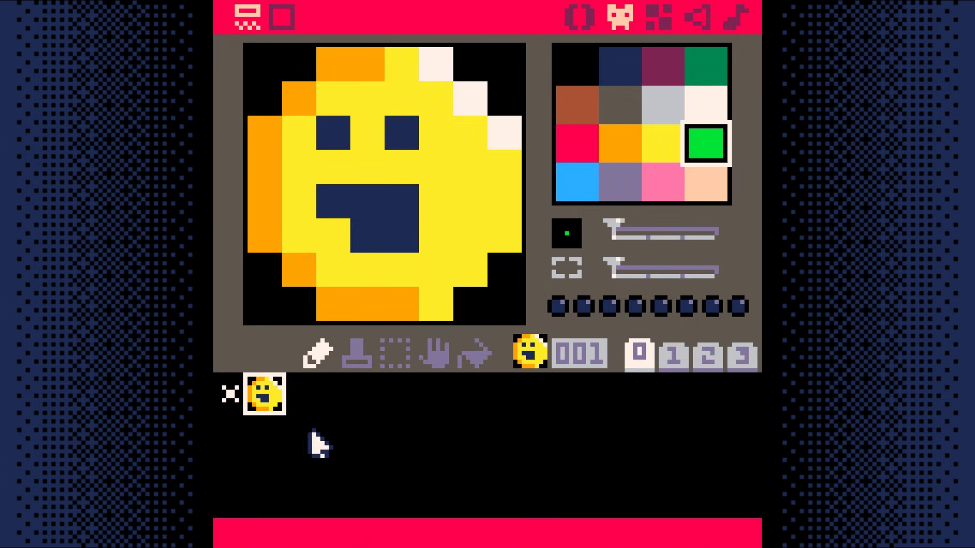
click(299, 395)
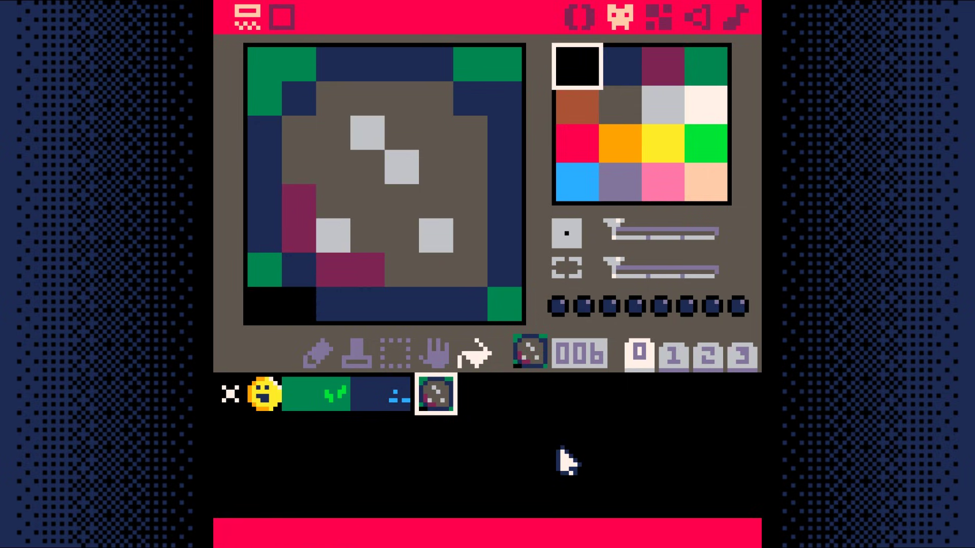
Paint a grass field with a water channel and scattered rocks on the map
click(660, 16)
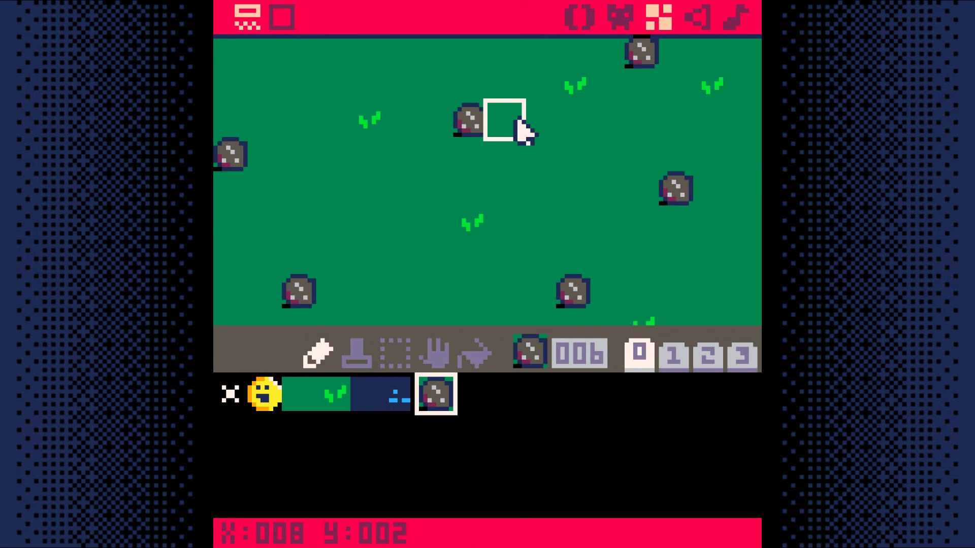
click(580, 16)
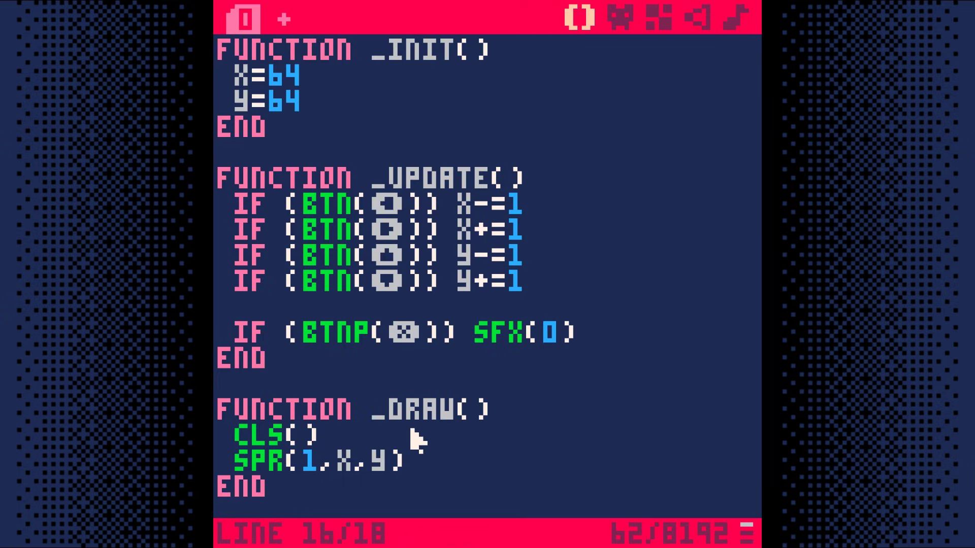
Insert map(0,0) after cls() in _draw and run the game
key(Return)
text(map()
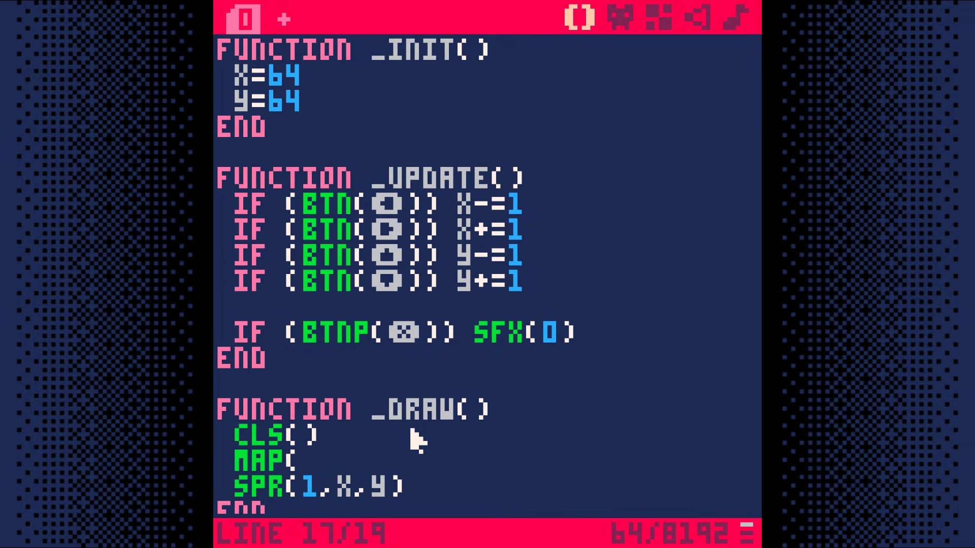
text(0,0))
key(ctrl+r)
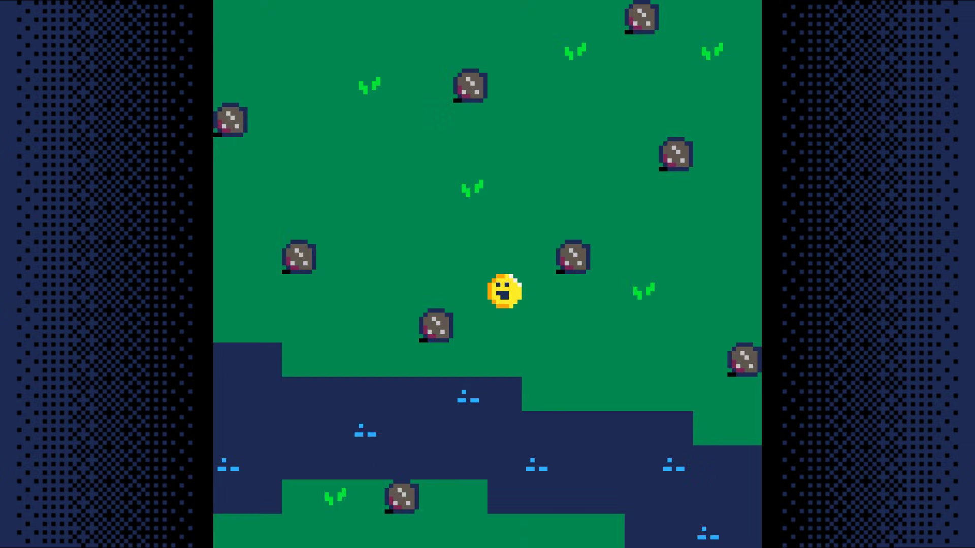
key(Up)
key(Up)
Move the smiley around the grass map with the arrow keys, then stop the game
key(Left)
key(Up)
key(Up)
key(Right)
key(Left)
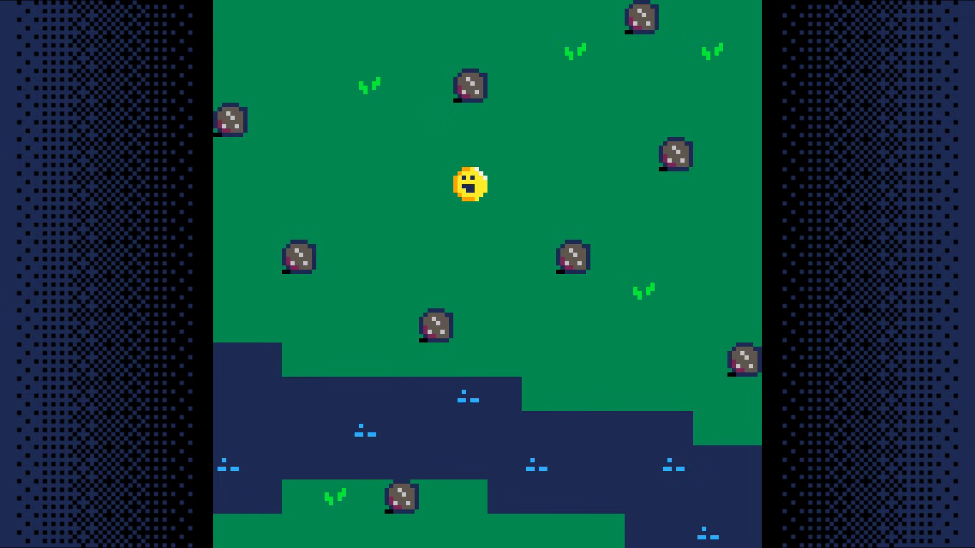
key(Left)
key(Down)
key(Left)
key(Up)
key(Right)
key(Down)
key(Right)
key(Down)
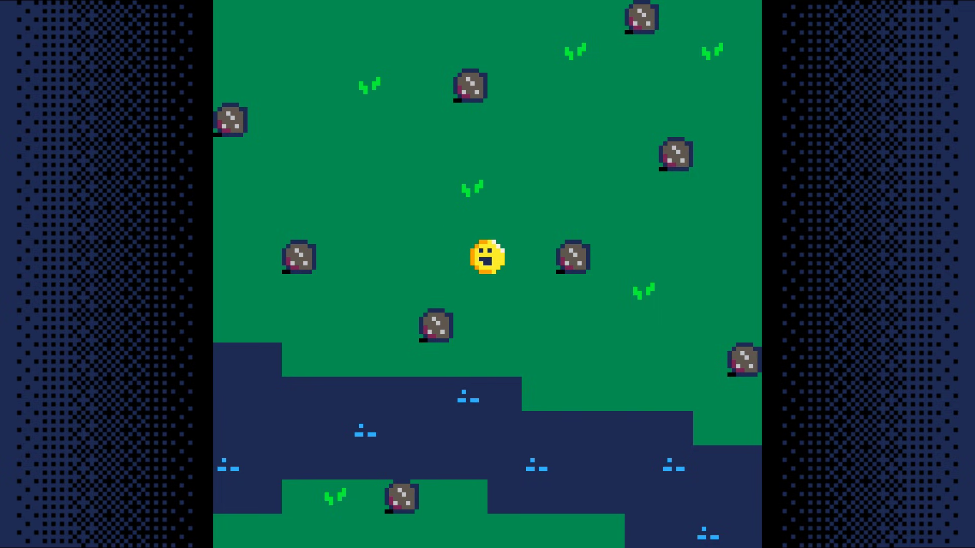
key(Down)
key(Right)
key(Down)
key(Right)
key(Up)
key(Right)
key(Up)
key(Left)
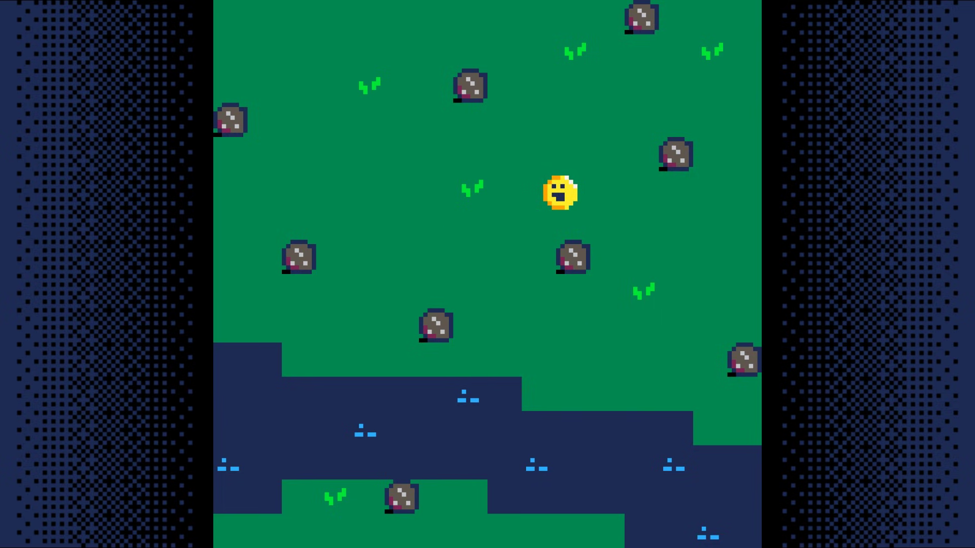
key(Down)
key(Left)
key(Down)
key(Left)
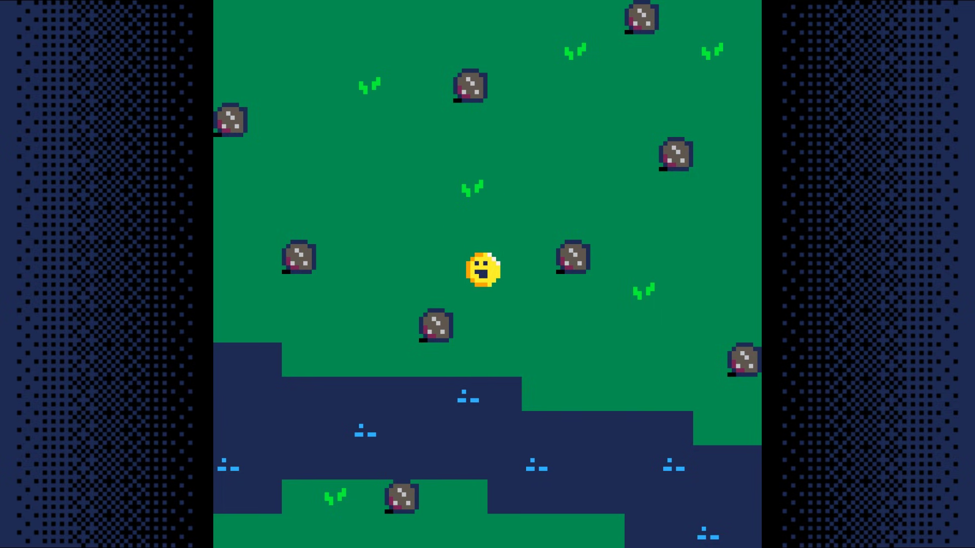
key(Escape)
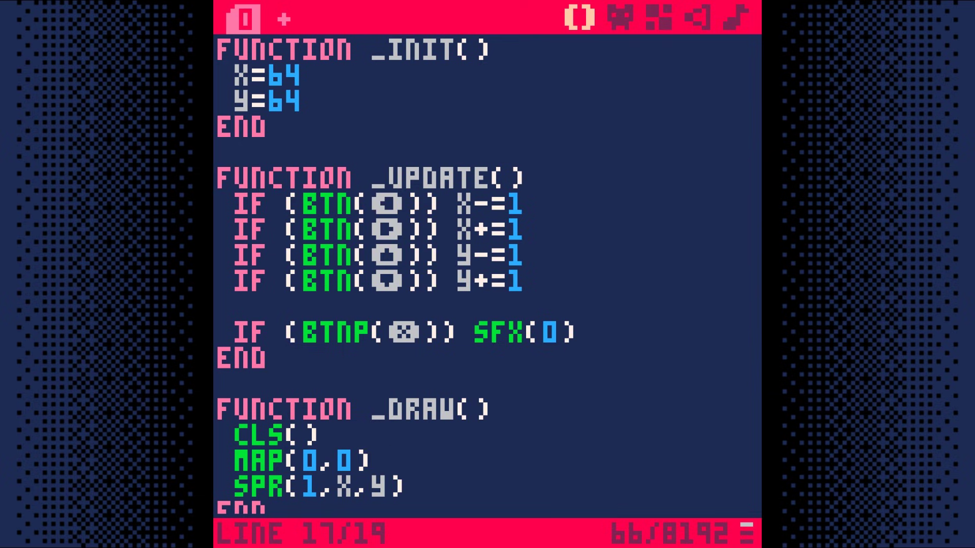
Add header comments '--my cool game' and '--by' at the top of the code
key(ctrl+Up)
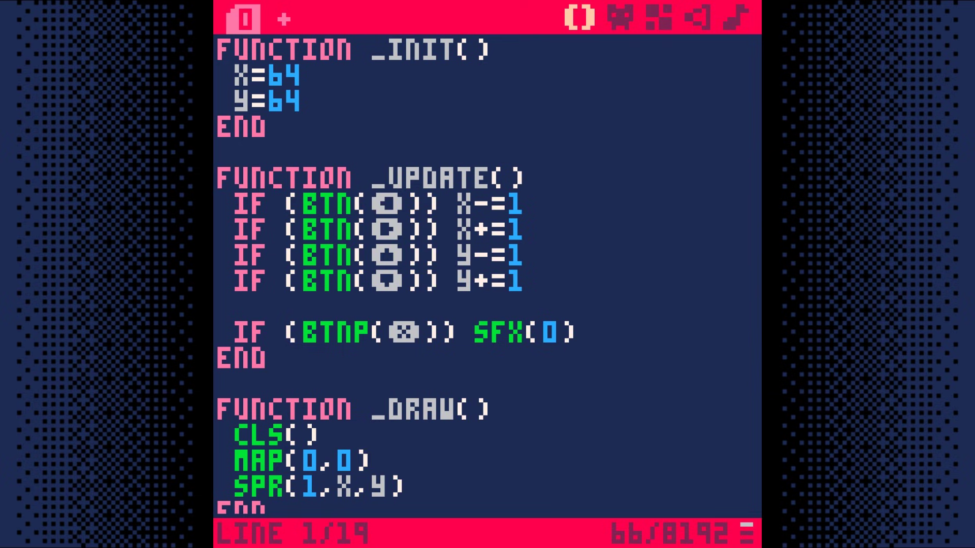
key(Return)
key(Return)
key(ctrl+Up)
text(--)
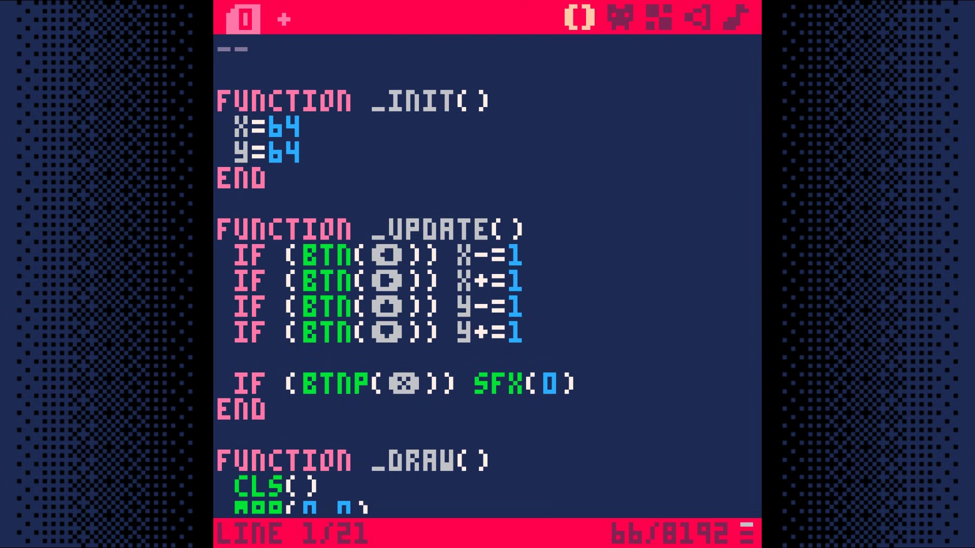
text(MY CO)
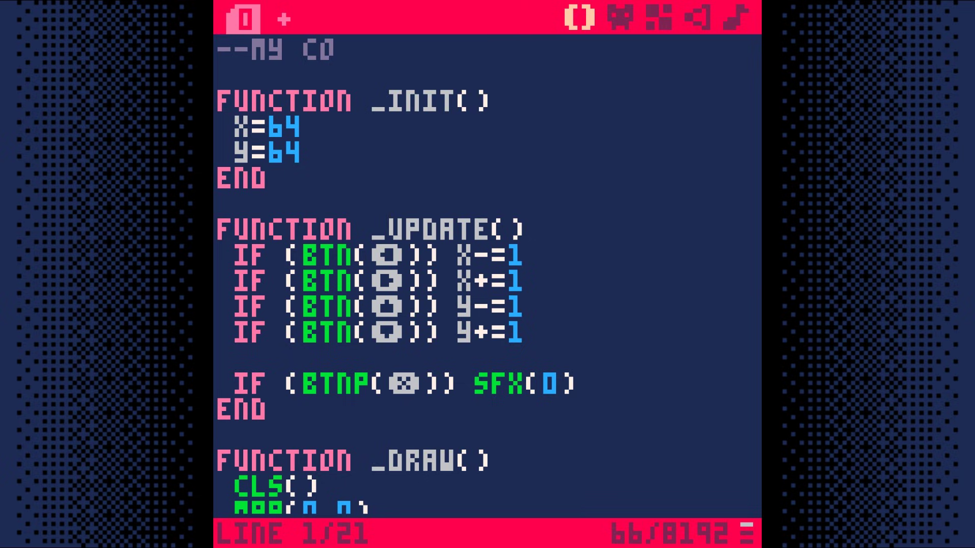
text(OL GAME)
key(Return)
text(--BY)
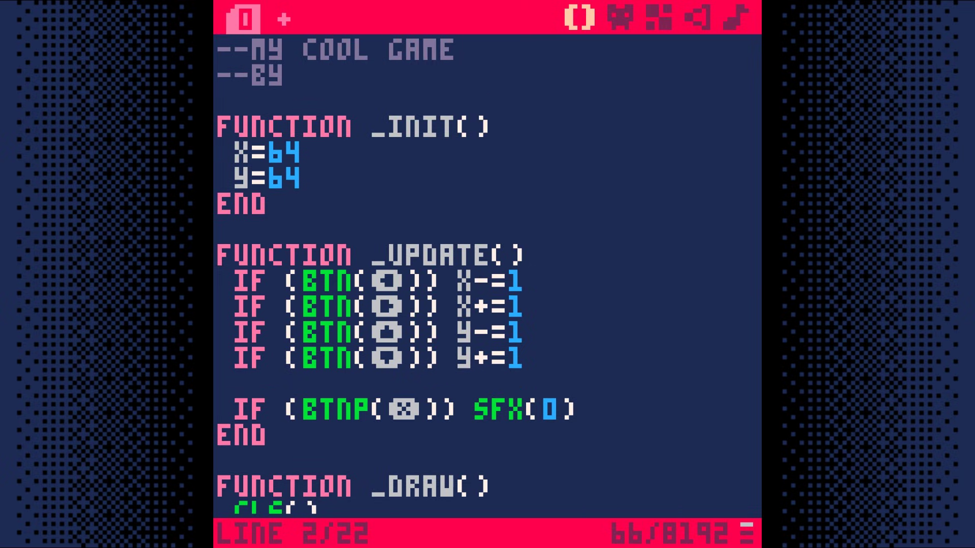
text( DYLAN)
Run the game and move the smiley up and to the left
key(ctrl+r)
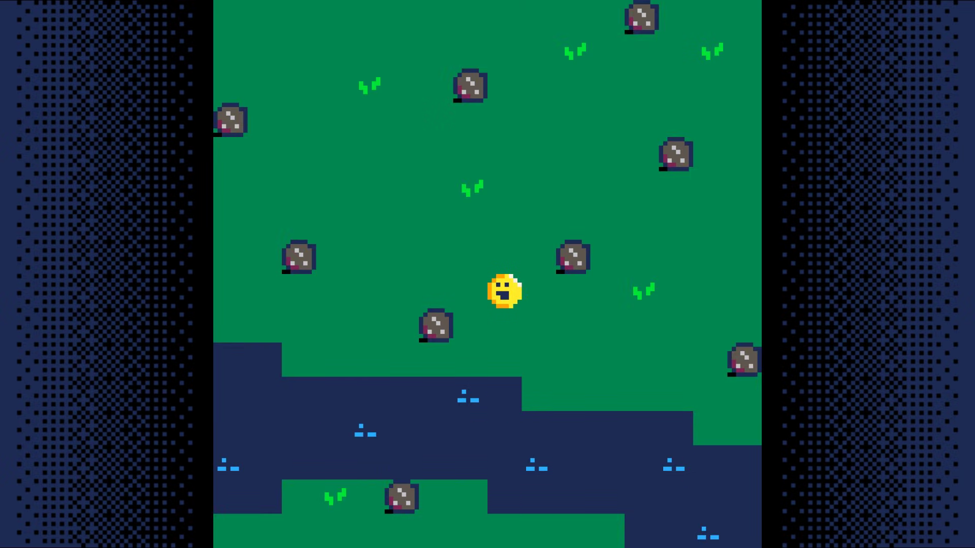
key(Up)
key(Left)
key(Up)
key(Left)
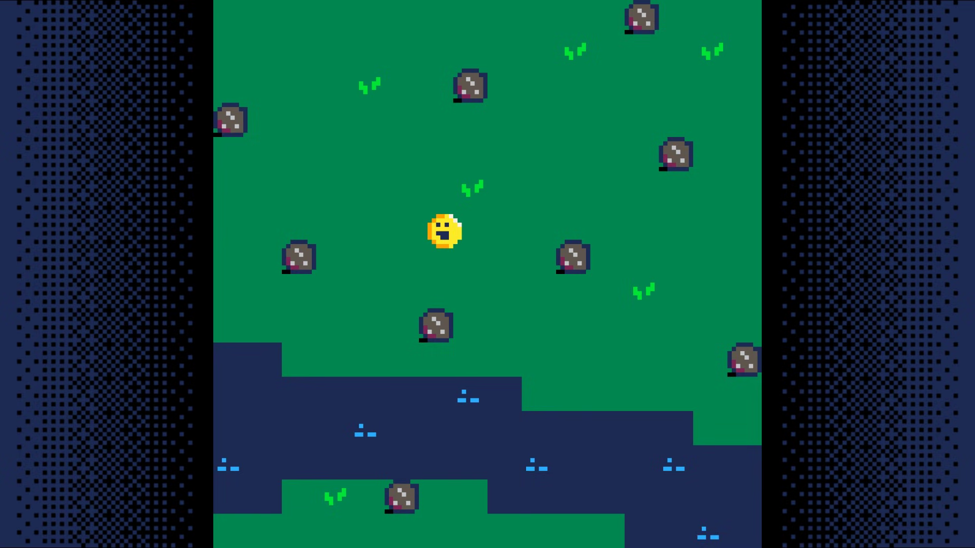
Capture the screen as the cartridge label and save it as mygame.p8.png
key(F7)
key(Escape)
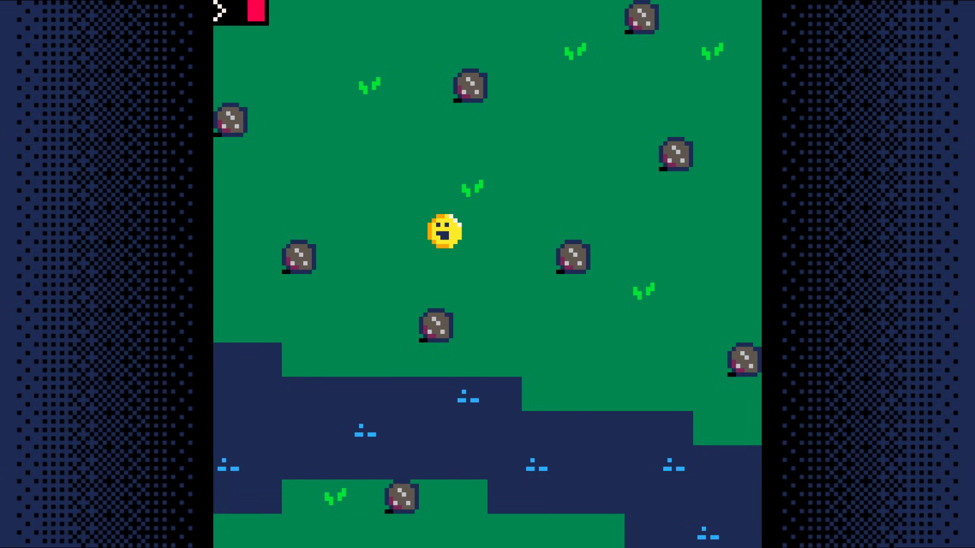
text(SAVE MYGAME)
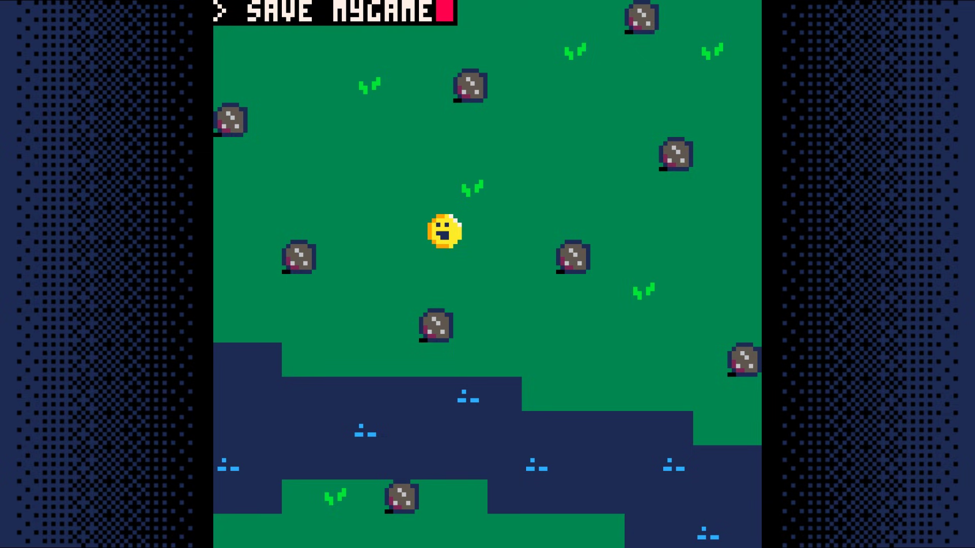
text(.PNG)
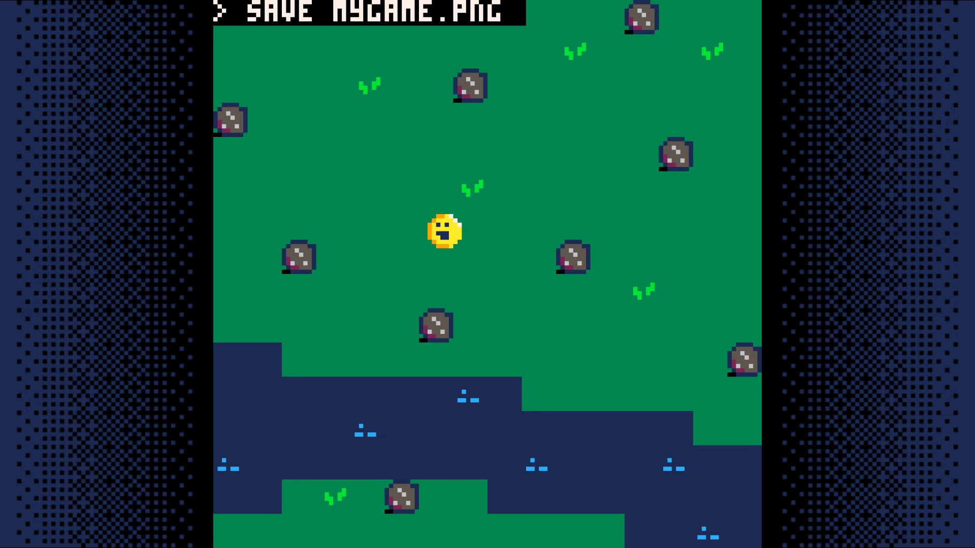
key(Return)
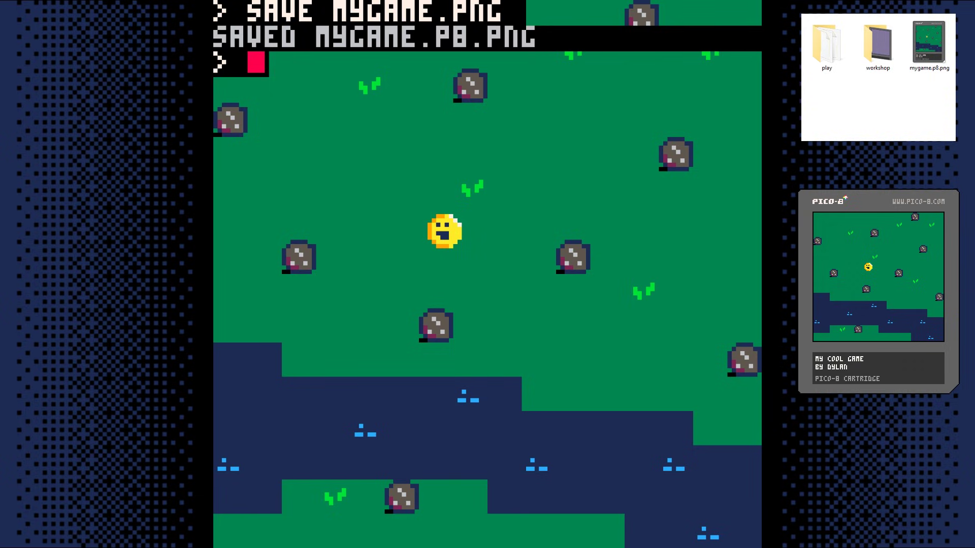
text(EXPORT MY)
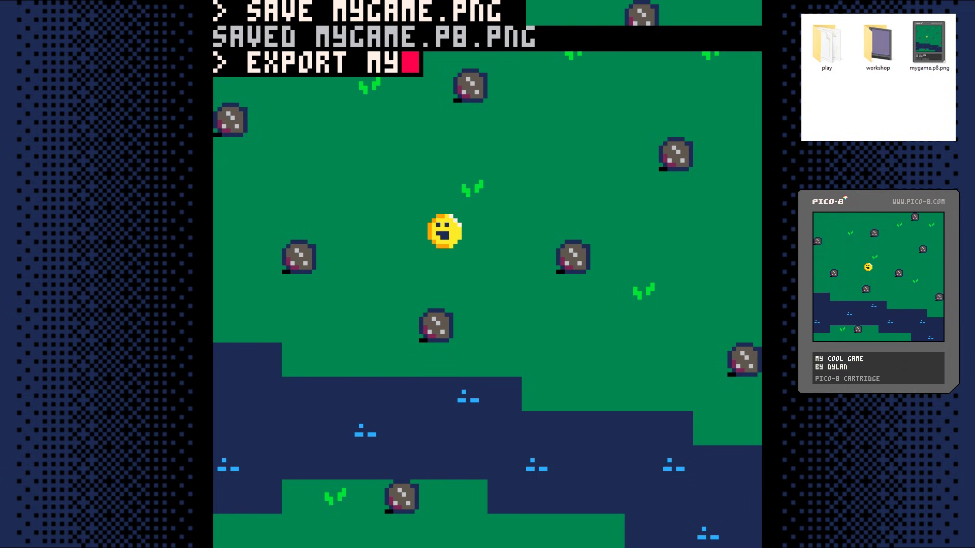
text(GAME.HTML)
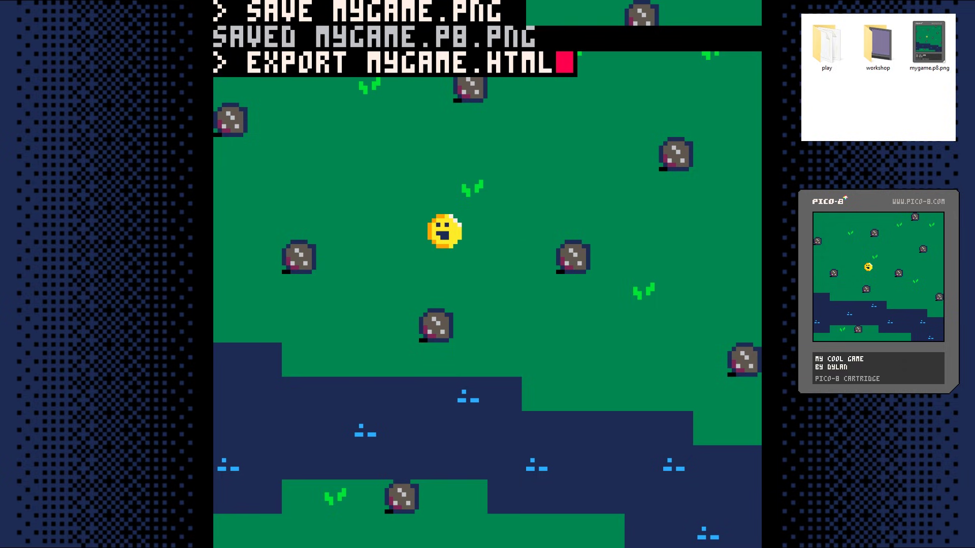
Export the game as mygame.html and load that page in Firefox
key(Return)
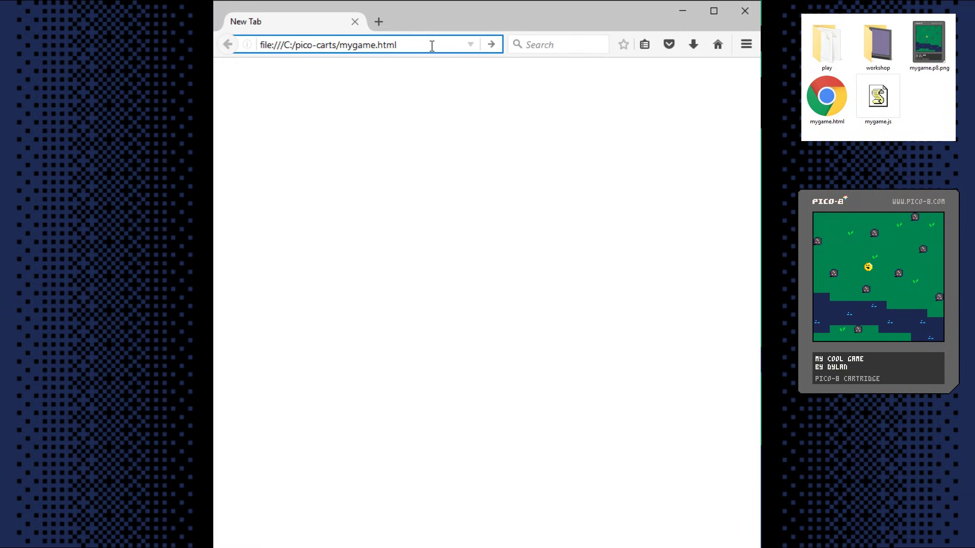
key(Return)
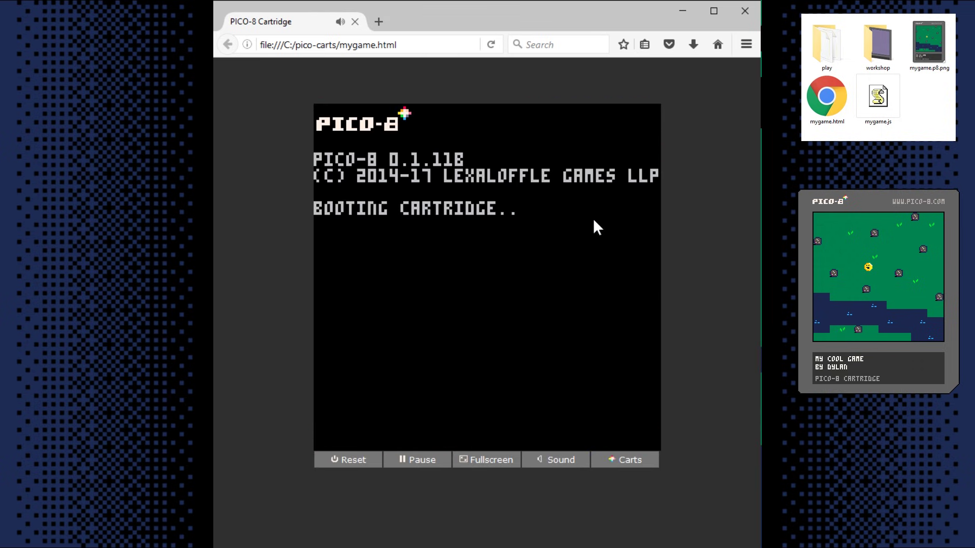
Steer the yellow smiley around the green field in the browser
key(Left)
key(Left)
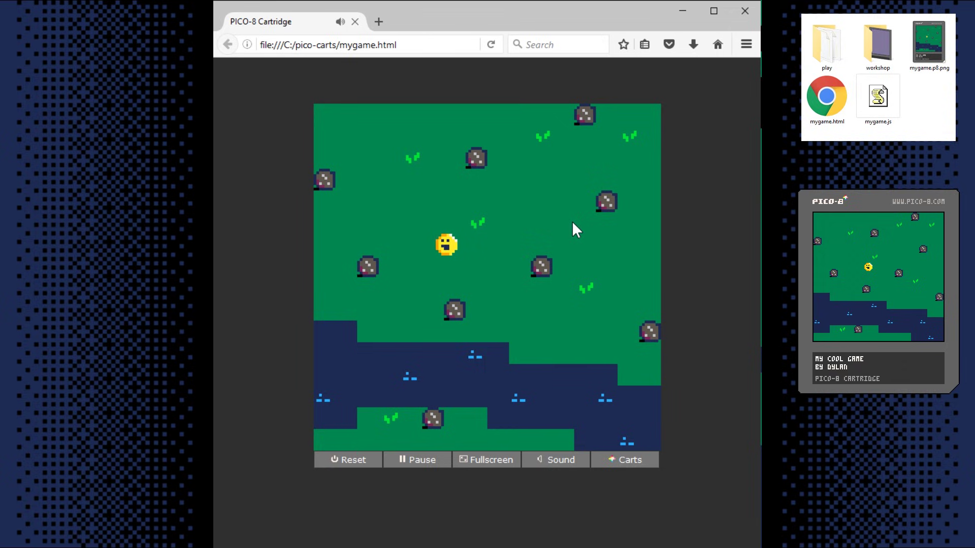
key(Left)
key(Up)
key(Right)
key(Up)
key(Right)
key(Right)
key(Up)
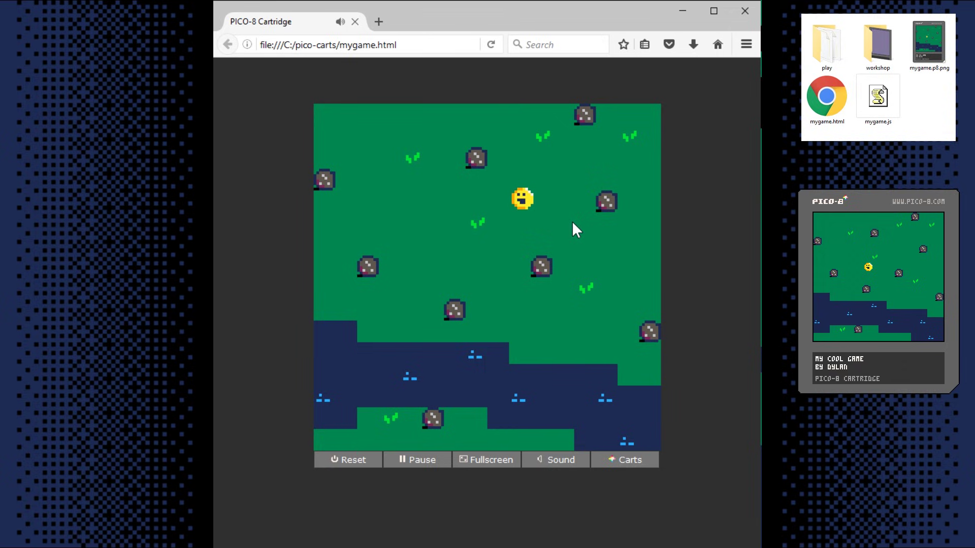
key(Right)
key(Down)
key(Right)
key(Down)
key(Down)
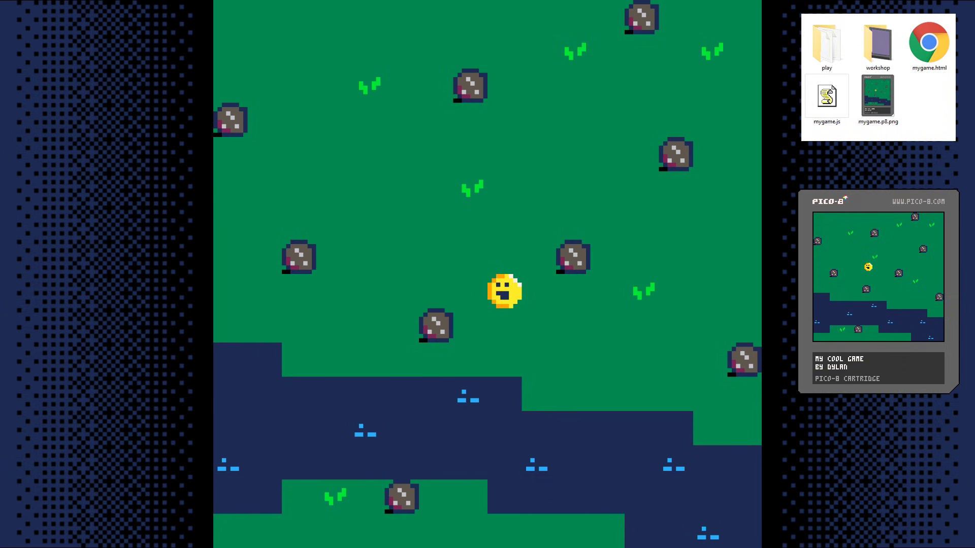
Quit the game, launch SPLORE and browse the Featured cartridges
key(Escape)
text(SPLORE)
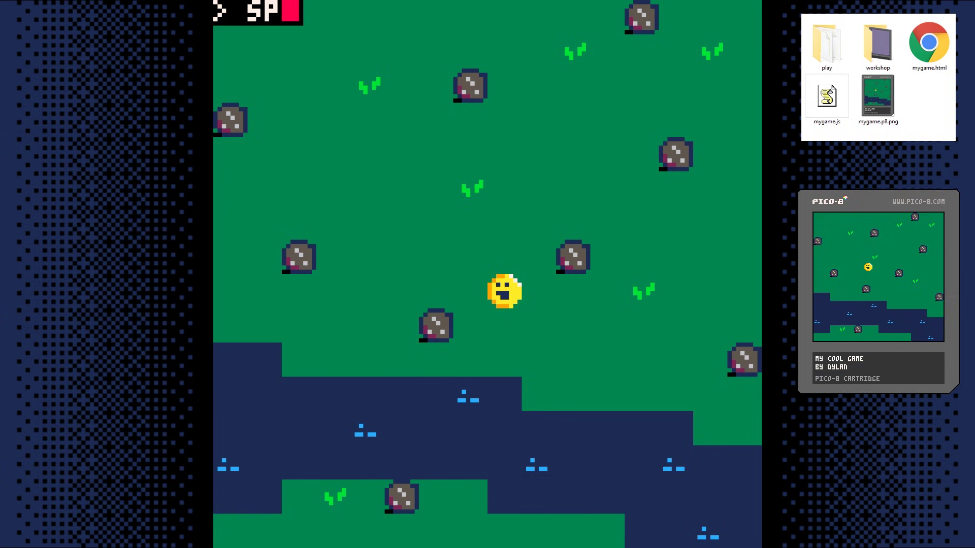
key(Return)
key(Down)
key(Down)
key(Down)
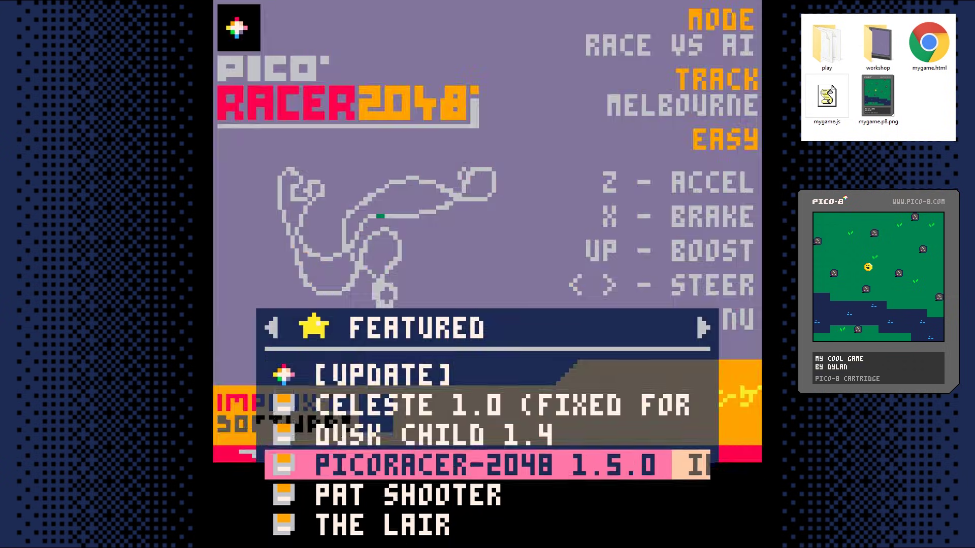
key(Down)
key(Down)
key(Down)
key(Up)
key(Up)
key(Down)
key(Down)
key(Down)
key(Down)
key(Down)
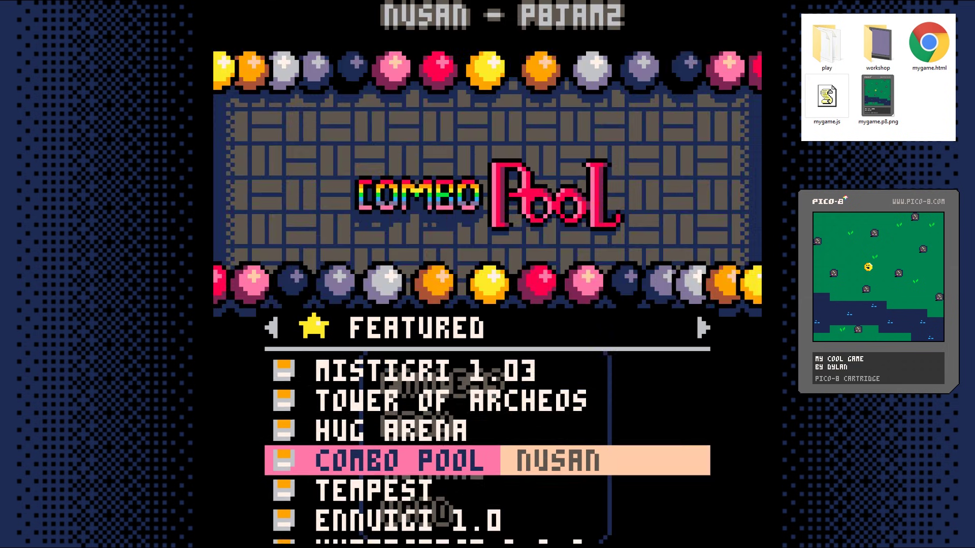
key(Up)
key(Up)
key(Up)
key(Up)
key(Up)
key(Up)
key(Up)
Go through the New list to Favourites and start Puzzle Cave
key(Right)
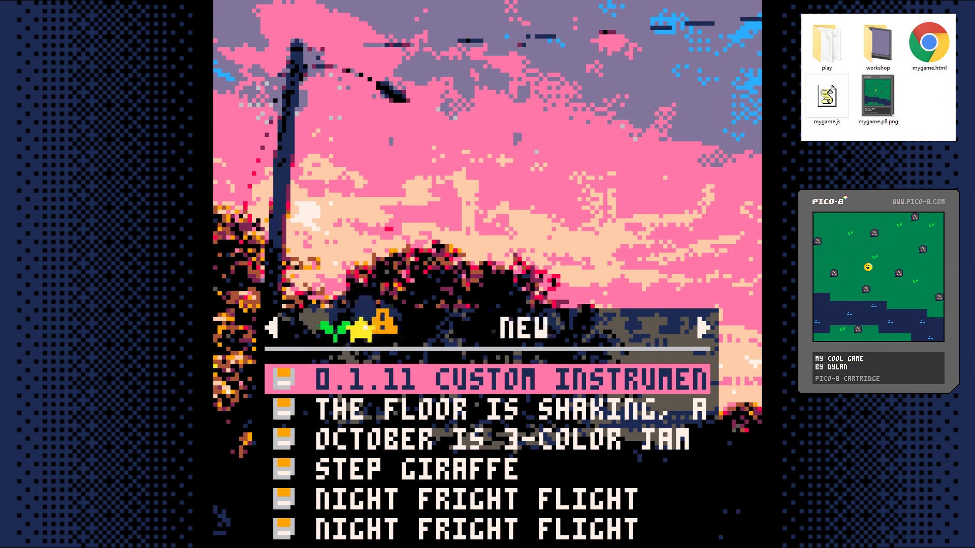
key(Right)
key(Down)
key(Up)
key(Return)
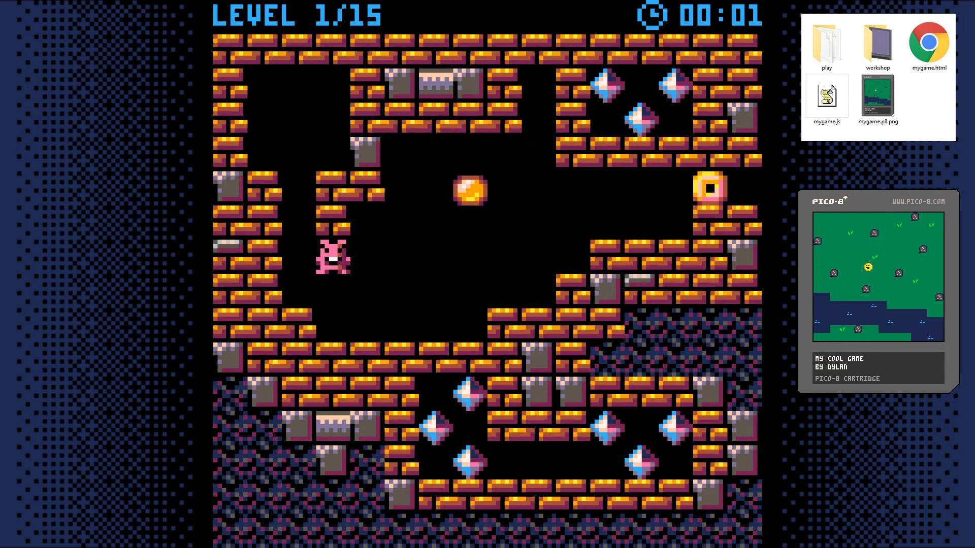
Play Puzzle Cave, collecting the gold orb and the key
key(Right)
key(Right)
key(Up)
key(Up)
key(Right)
key(Right)
key(Down)
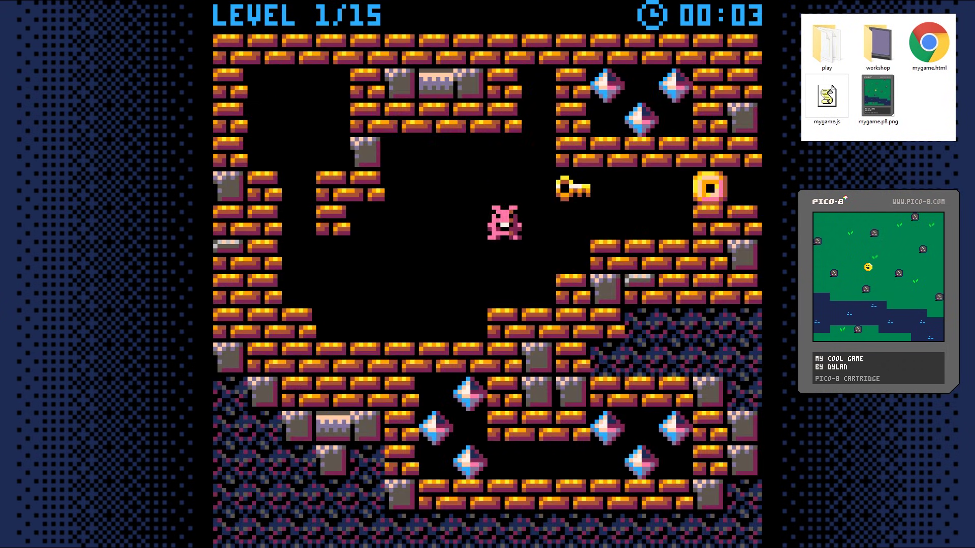
key(Right)
key(Right)
key(Up)
key(Up)
key(Down)
key(Right)
key(Left)
key(Left)
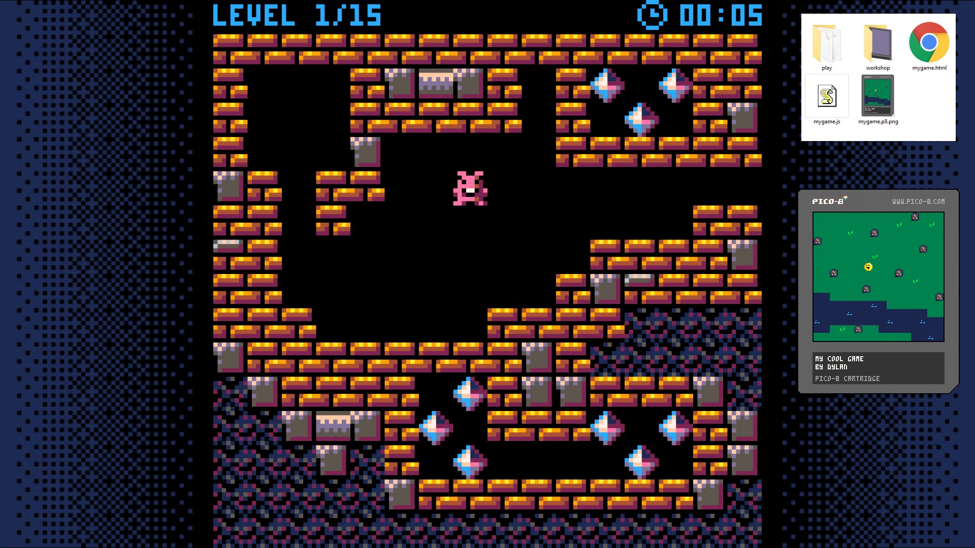
Exit to Splore from the pause menu and open the cart's source code
key(Return)
key(Up)
key(Return)
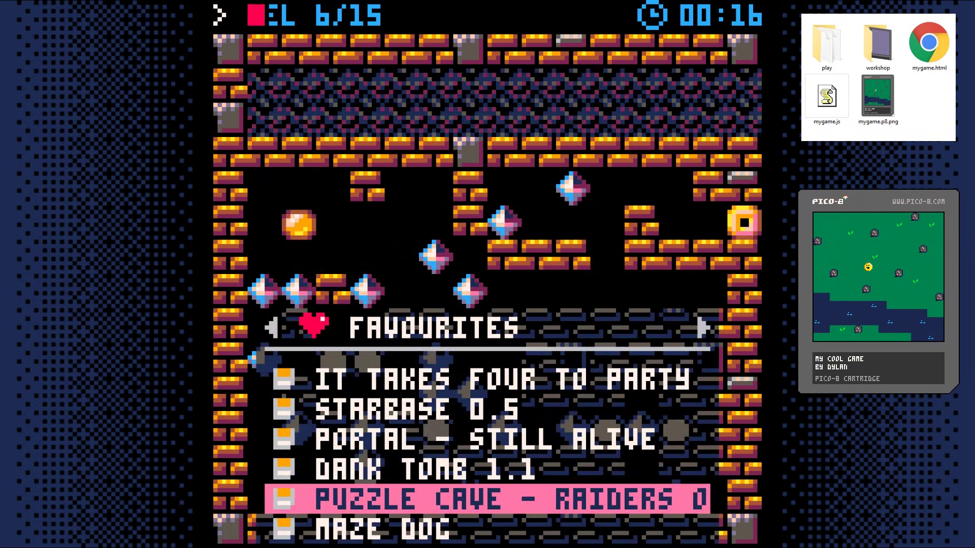
key(Escape)
Browse Puzzle Cave's code functions, sprites and sound effects
key(alt+Down)
key(alt+Down)
key(alt+Down)
key(alt+Down)
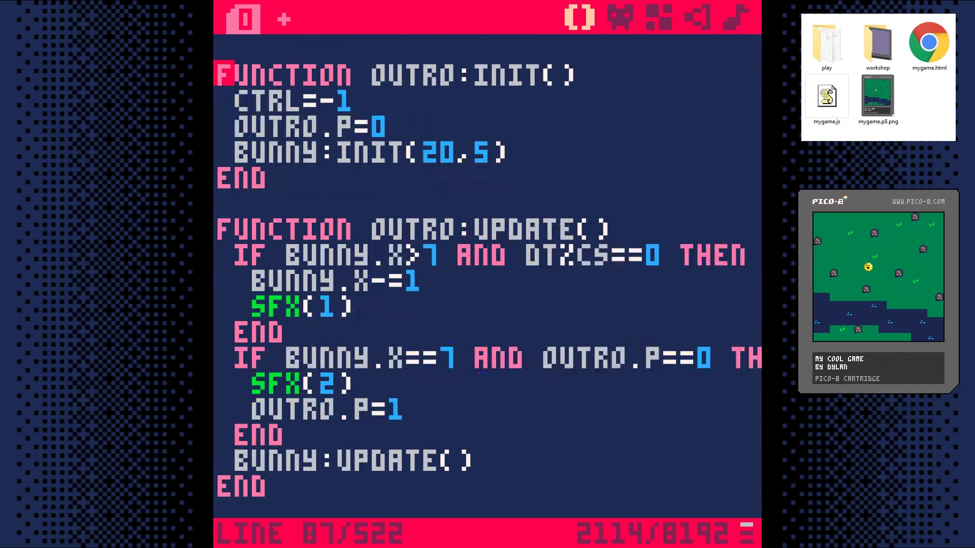
key(alt+Down)
key(alt+Down)
key(alt+Up)
key(alt+Up)
key(alt+Right)
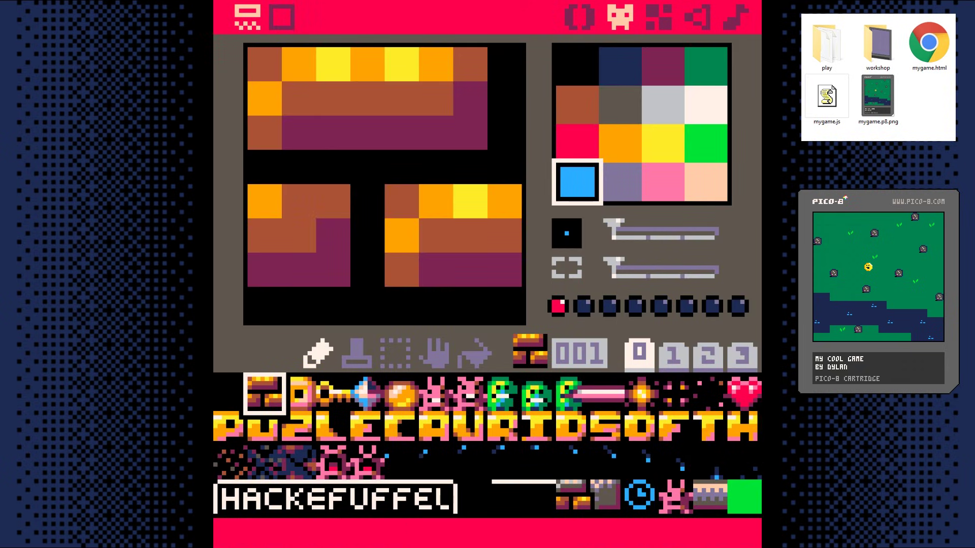
key(alt+Right)
Pick the coin tile in the map editor and paint a cluster of coins around it
key(alt+Right)
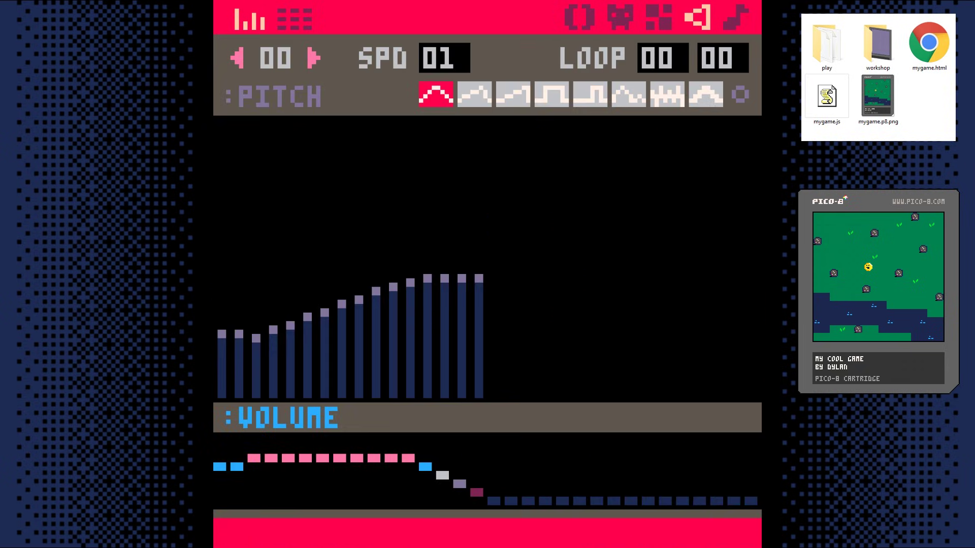
key(alt+Right)
key(alt+Right)
key(alt+Right)
key(alt+Right)
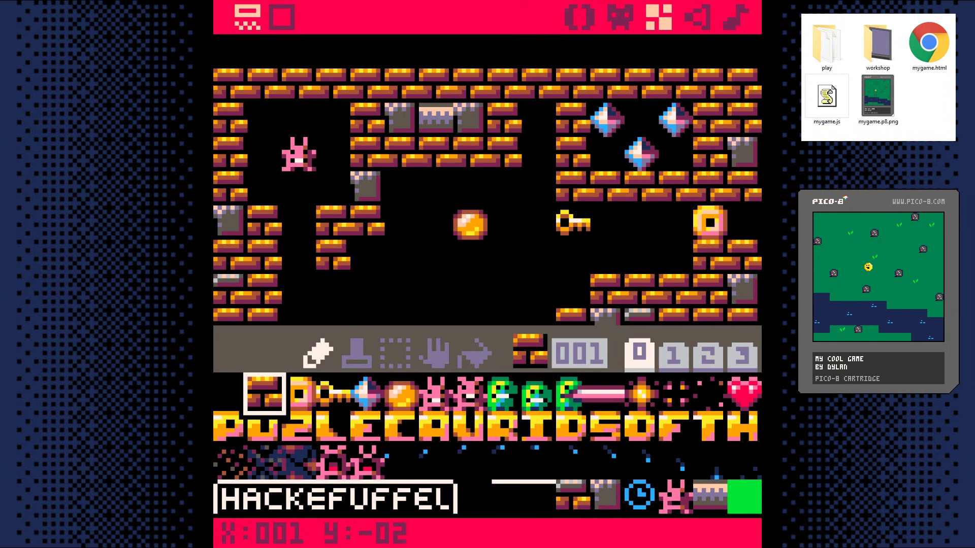
right_click(468, 225)
mouse_move(469, 225)
mouse_down()
mouse_move(441, 245)
mouse_move(435, 294)
mouse_move(480, 263)
mouse_move(446, 194)
mouse_move(415, 279)
mouse_up()
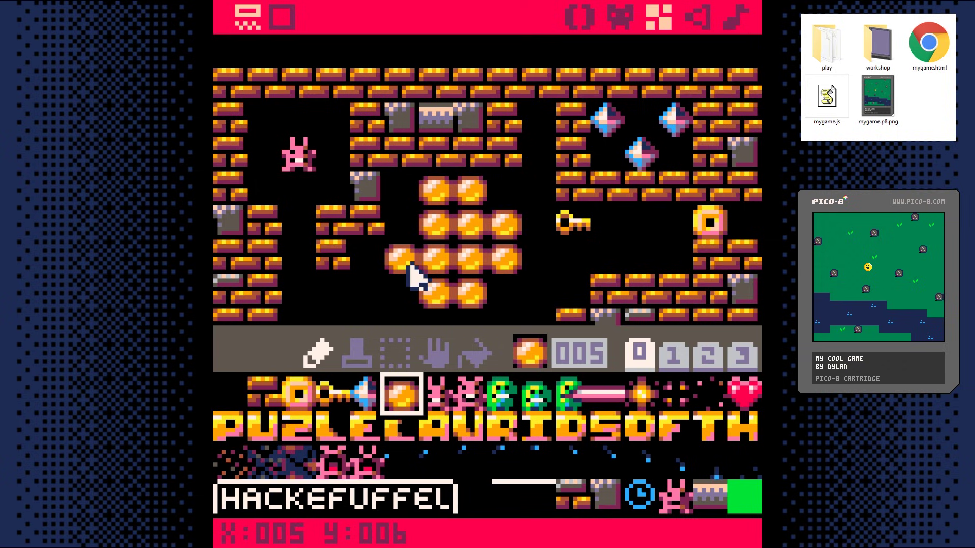
Test-play the edited level, collecting coins from the new cluster
key(ctrl+r)
key(x)
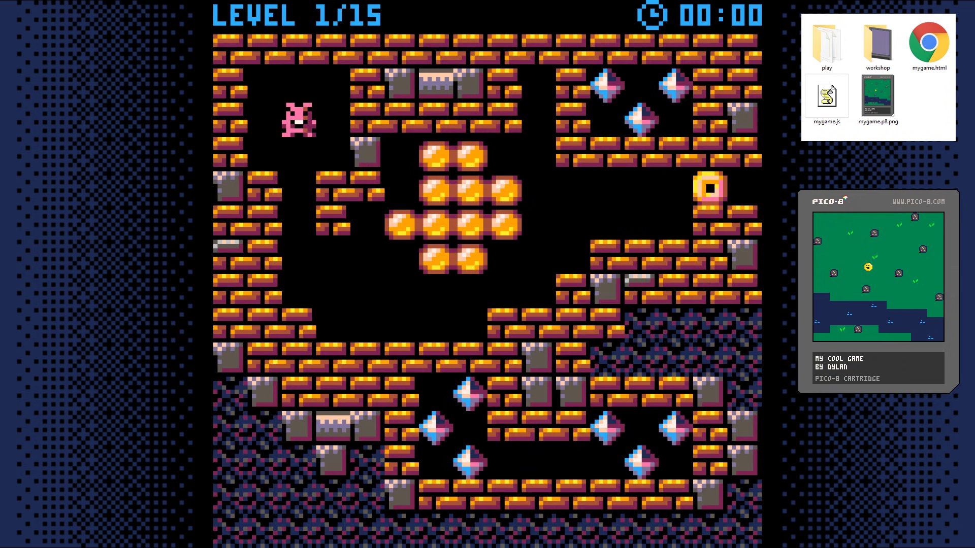
key(Down)
key(Down)
key(Down)
key(Right)
key(Right)
key(Right)
key(Right)
key(Right)
key(Up)
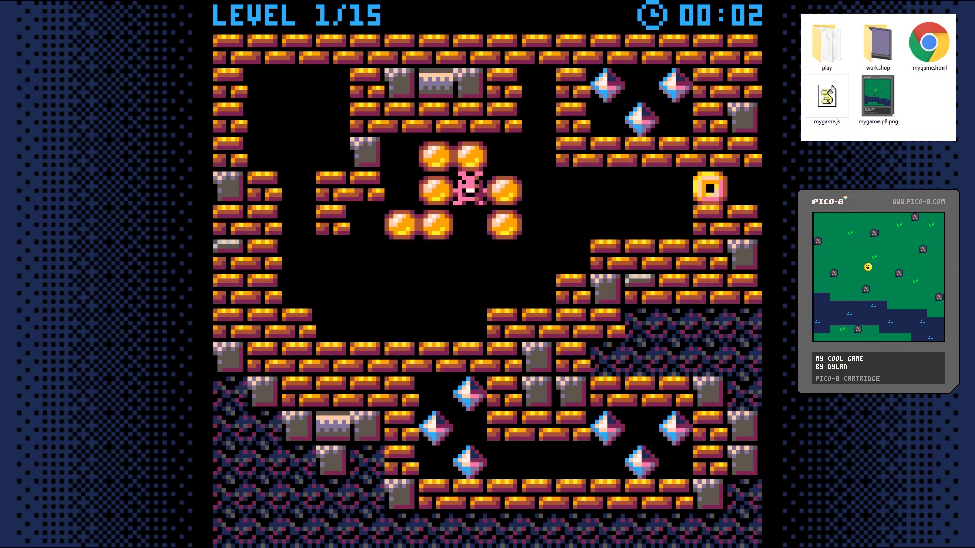
key(Up)
key(Right)
key(Up)
key(Down)
key(Down)
key(Left)
Stop the game and return to the code at the outro and bonus functions
key(Escape)
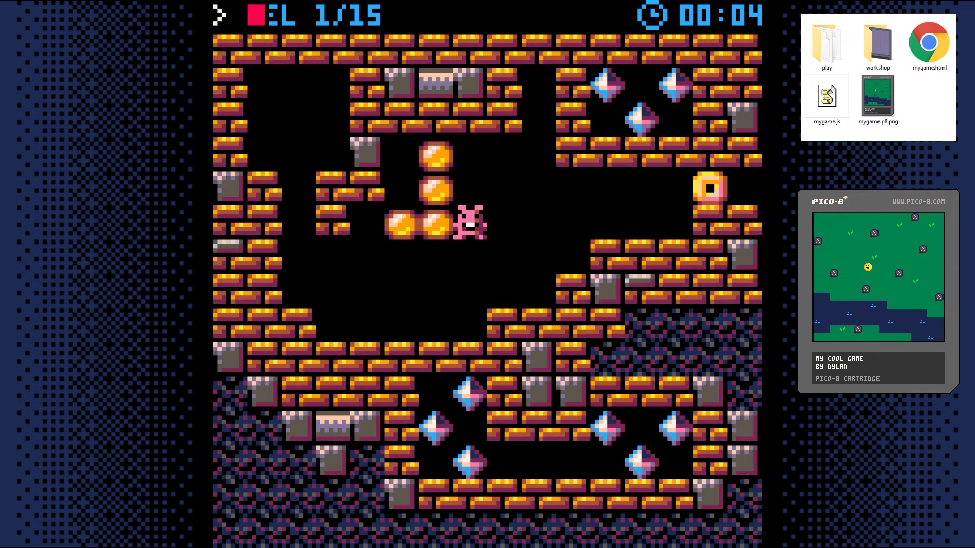
key(Escape)
key(alt+Left)
key(alt+Left)
key(alt+Down)
key(alt+Down)
key(alt+Down)
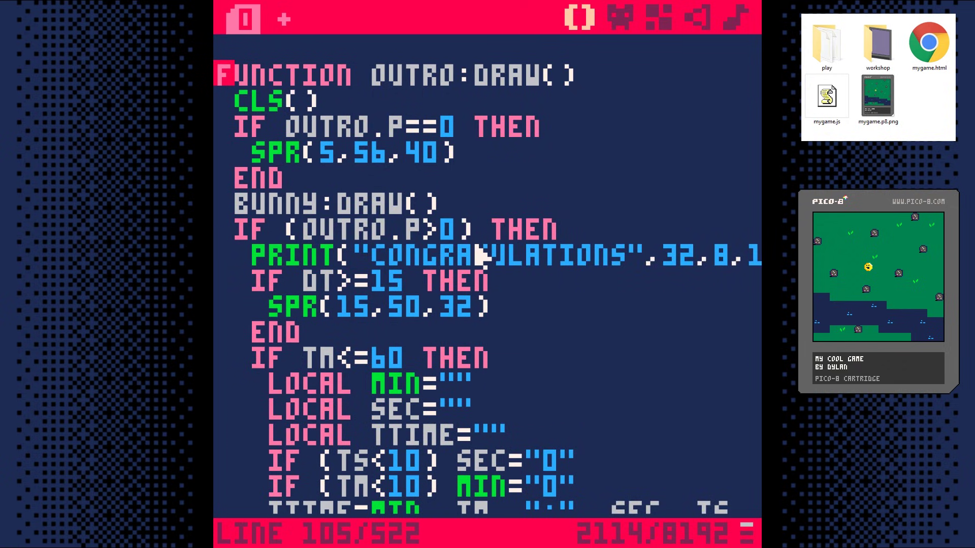
Bring Firefox to the front to visit lexaloffle.com/pico-8.php
key(alt+Tab)
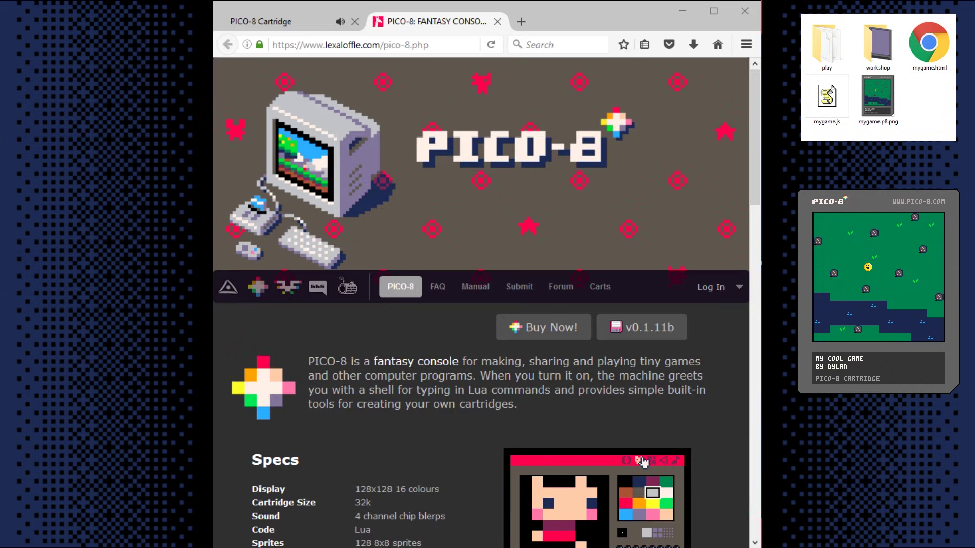